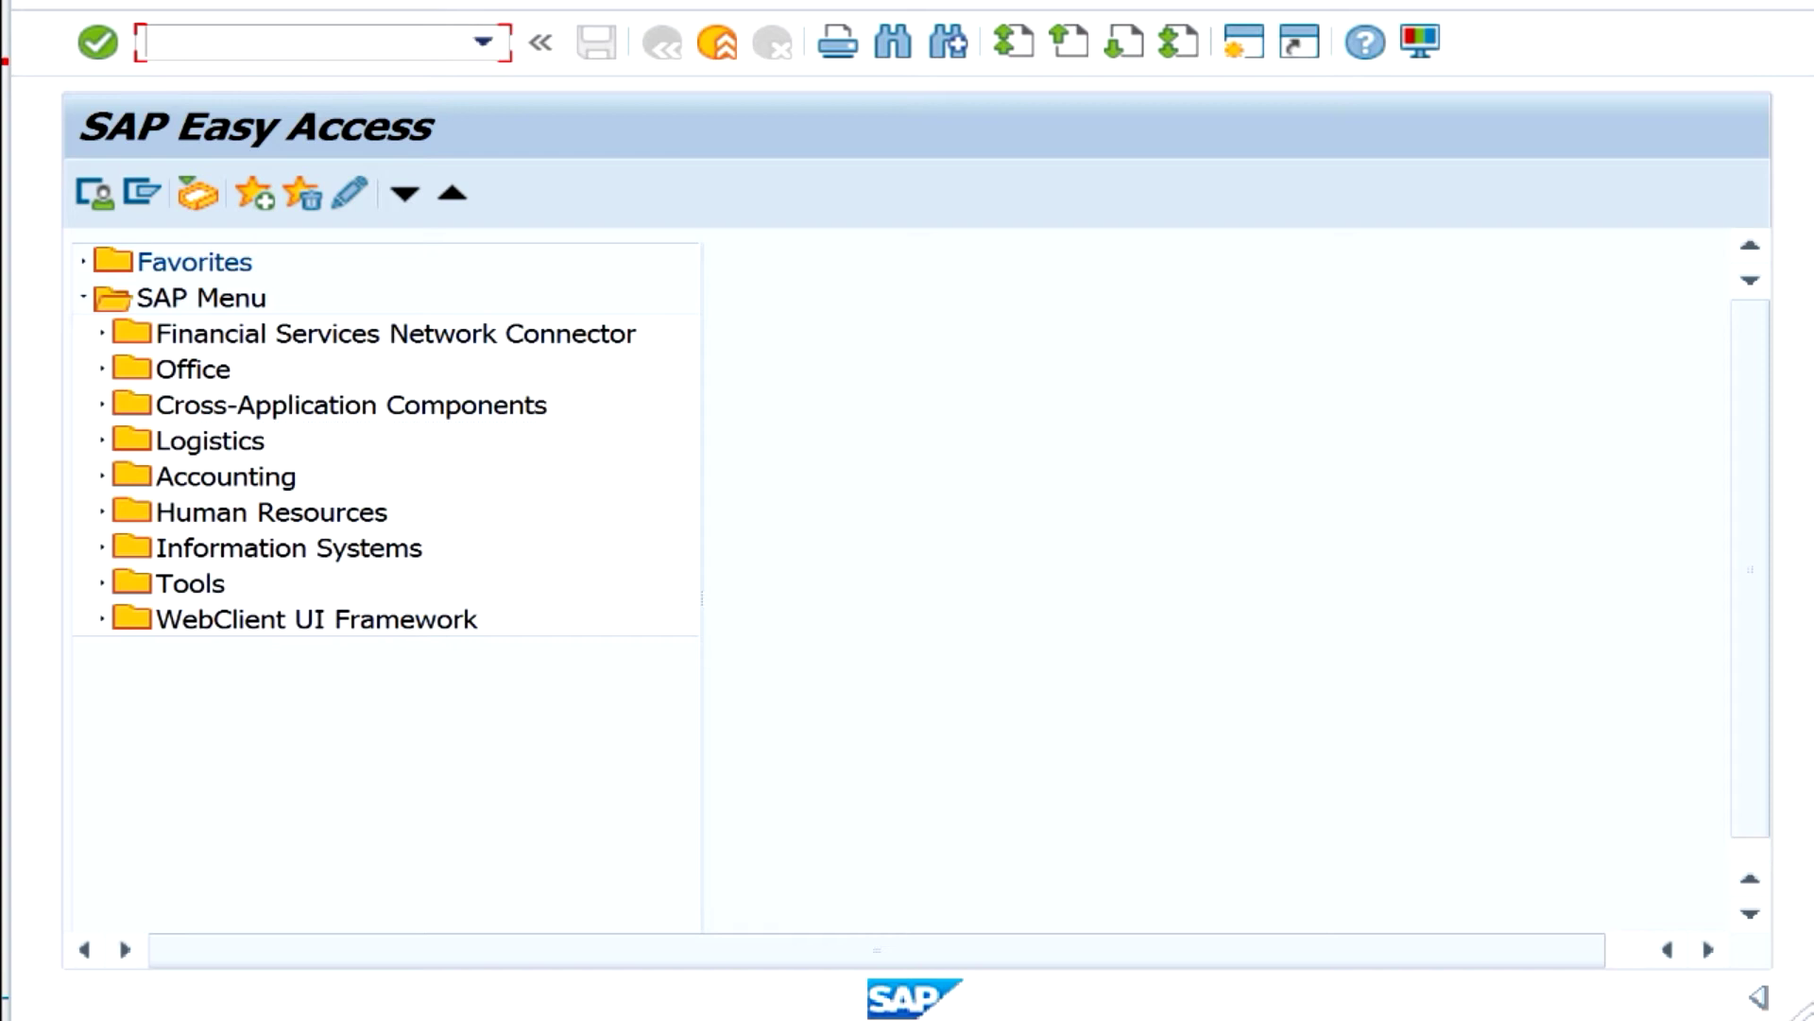
Start creating an organization in the BP transaction, with the partner search area hidden.
type("BP")
key("Return")
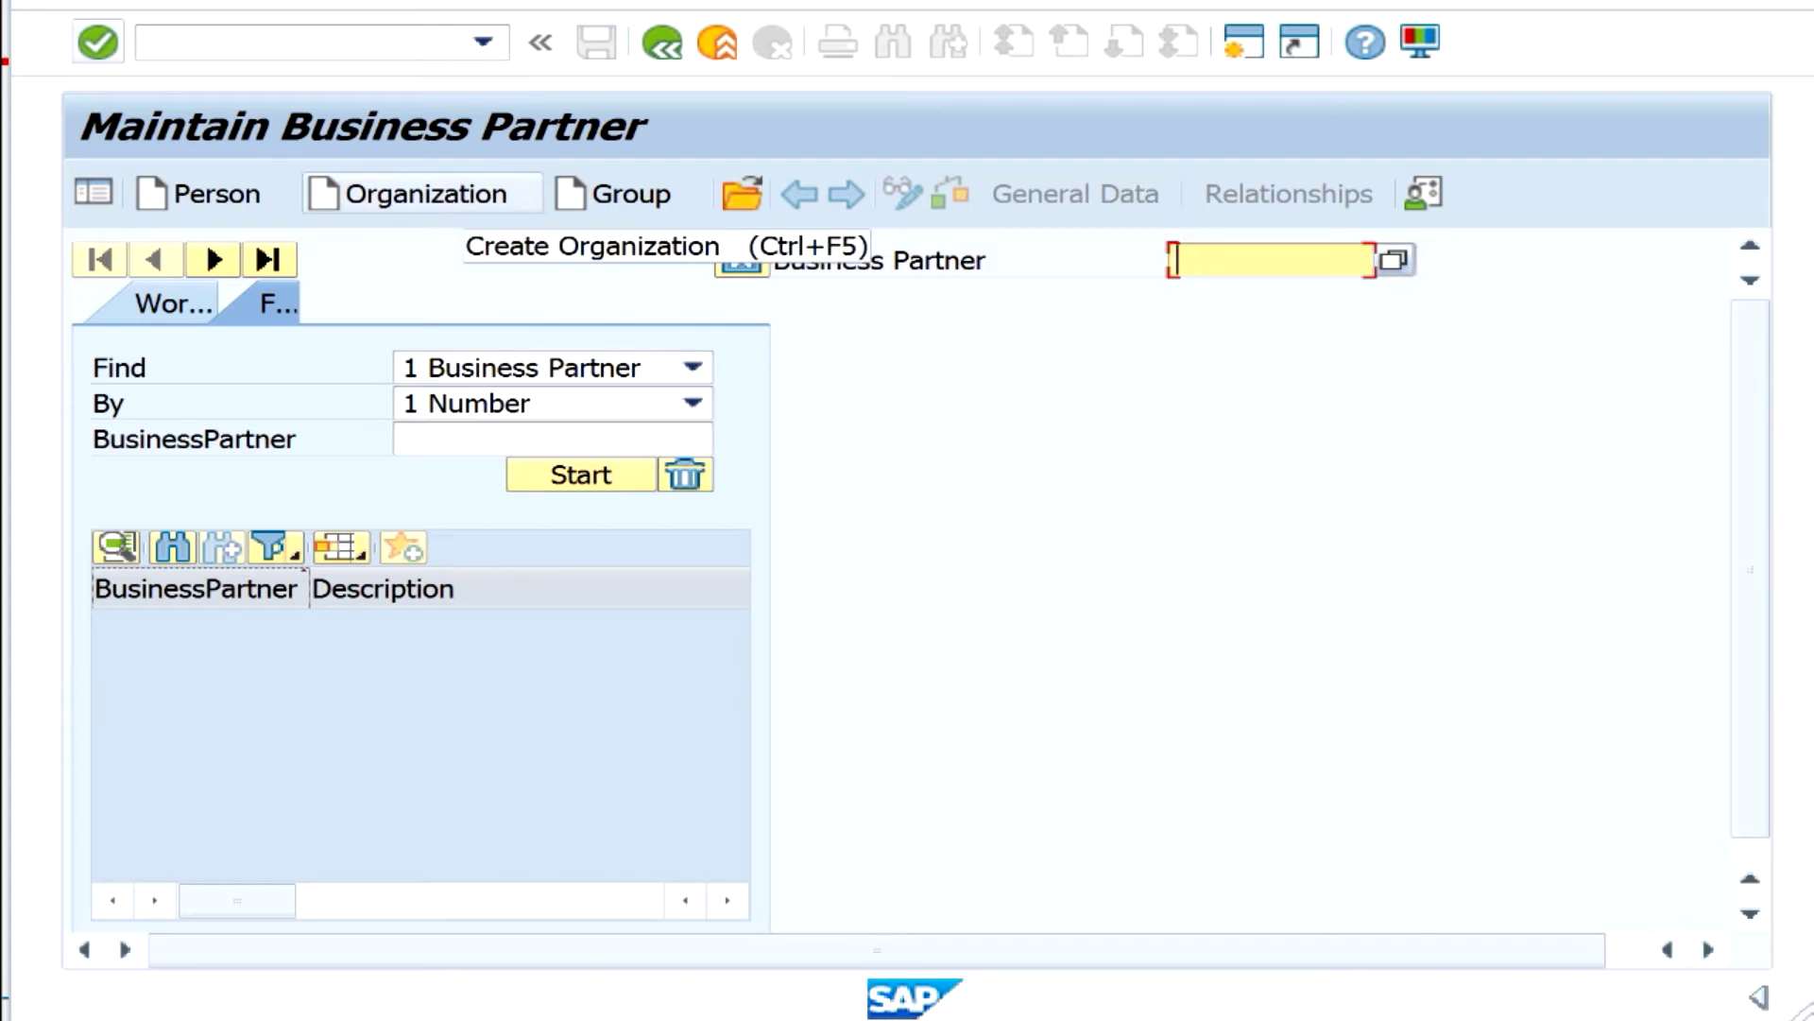
left_click(426, 194)
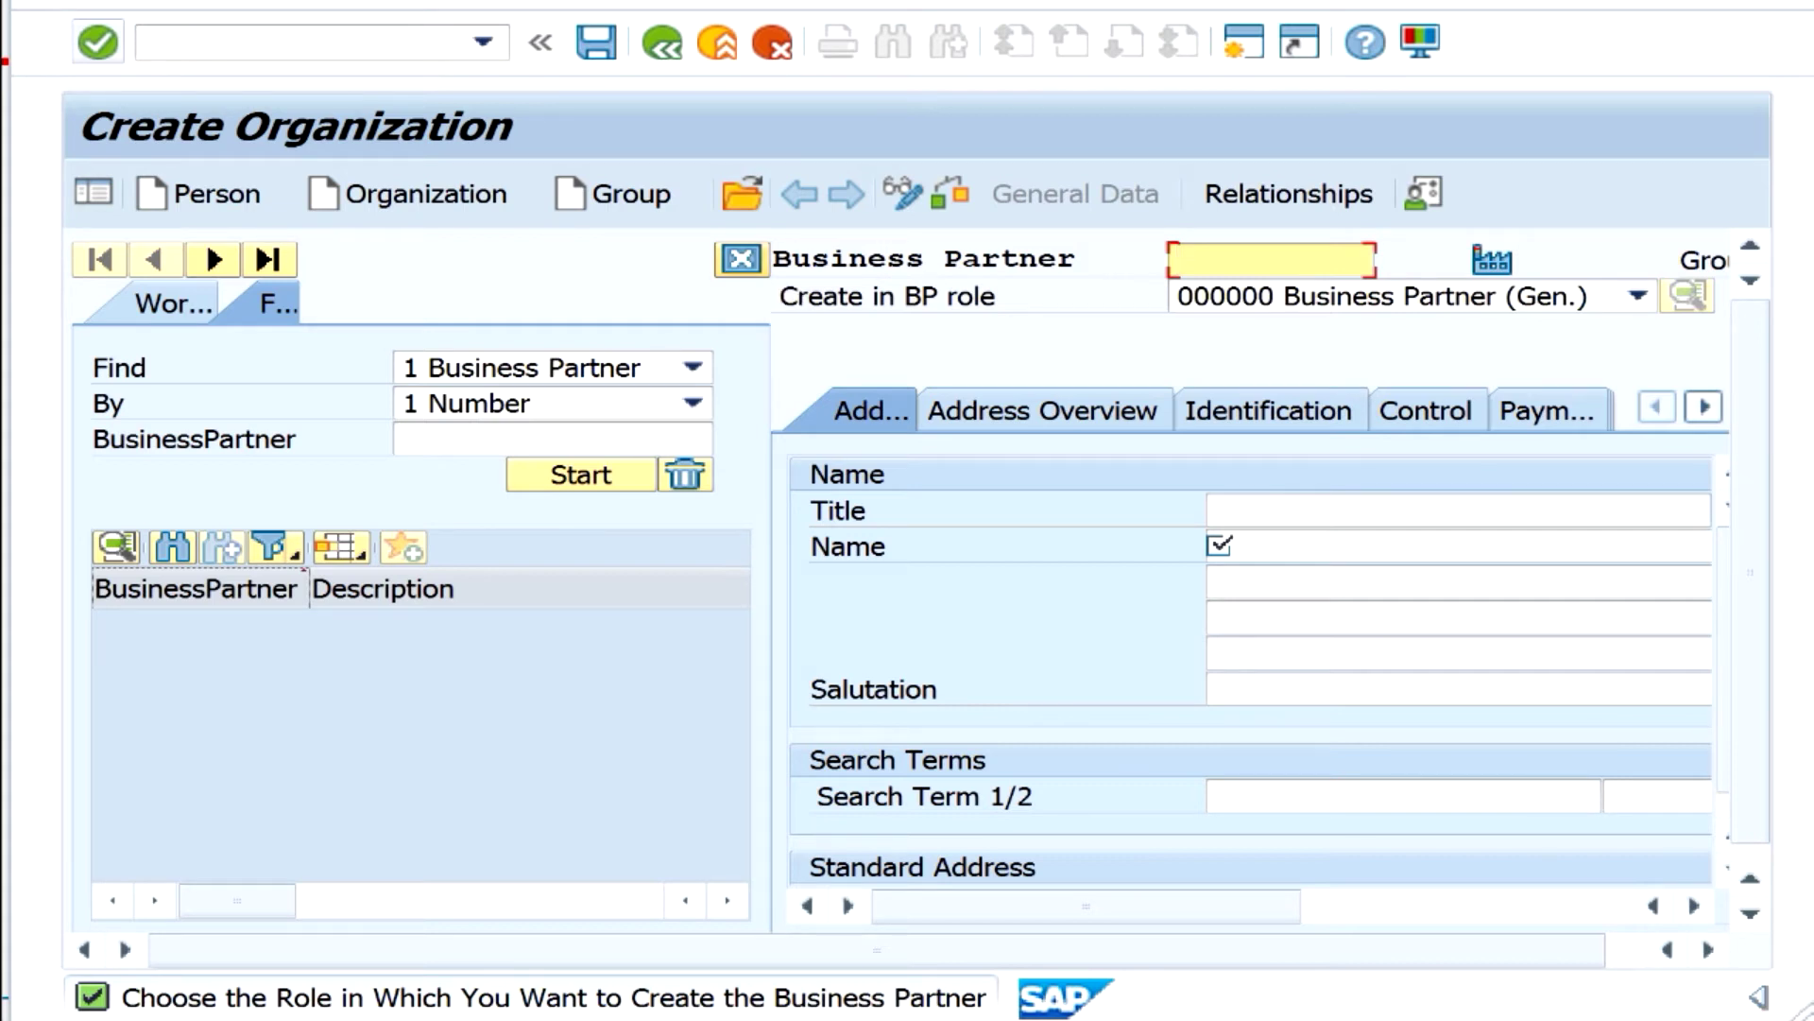
left_click(741, 258)
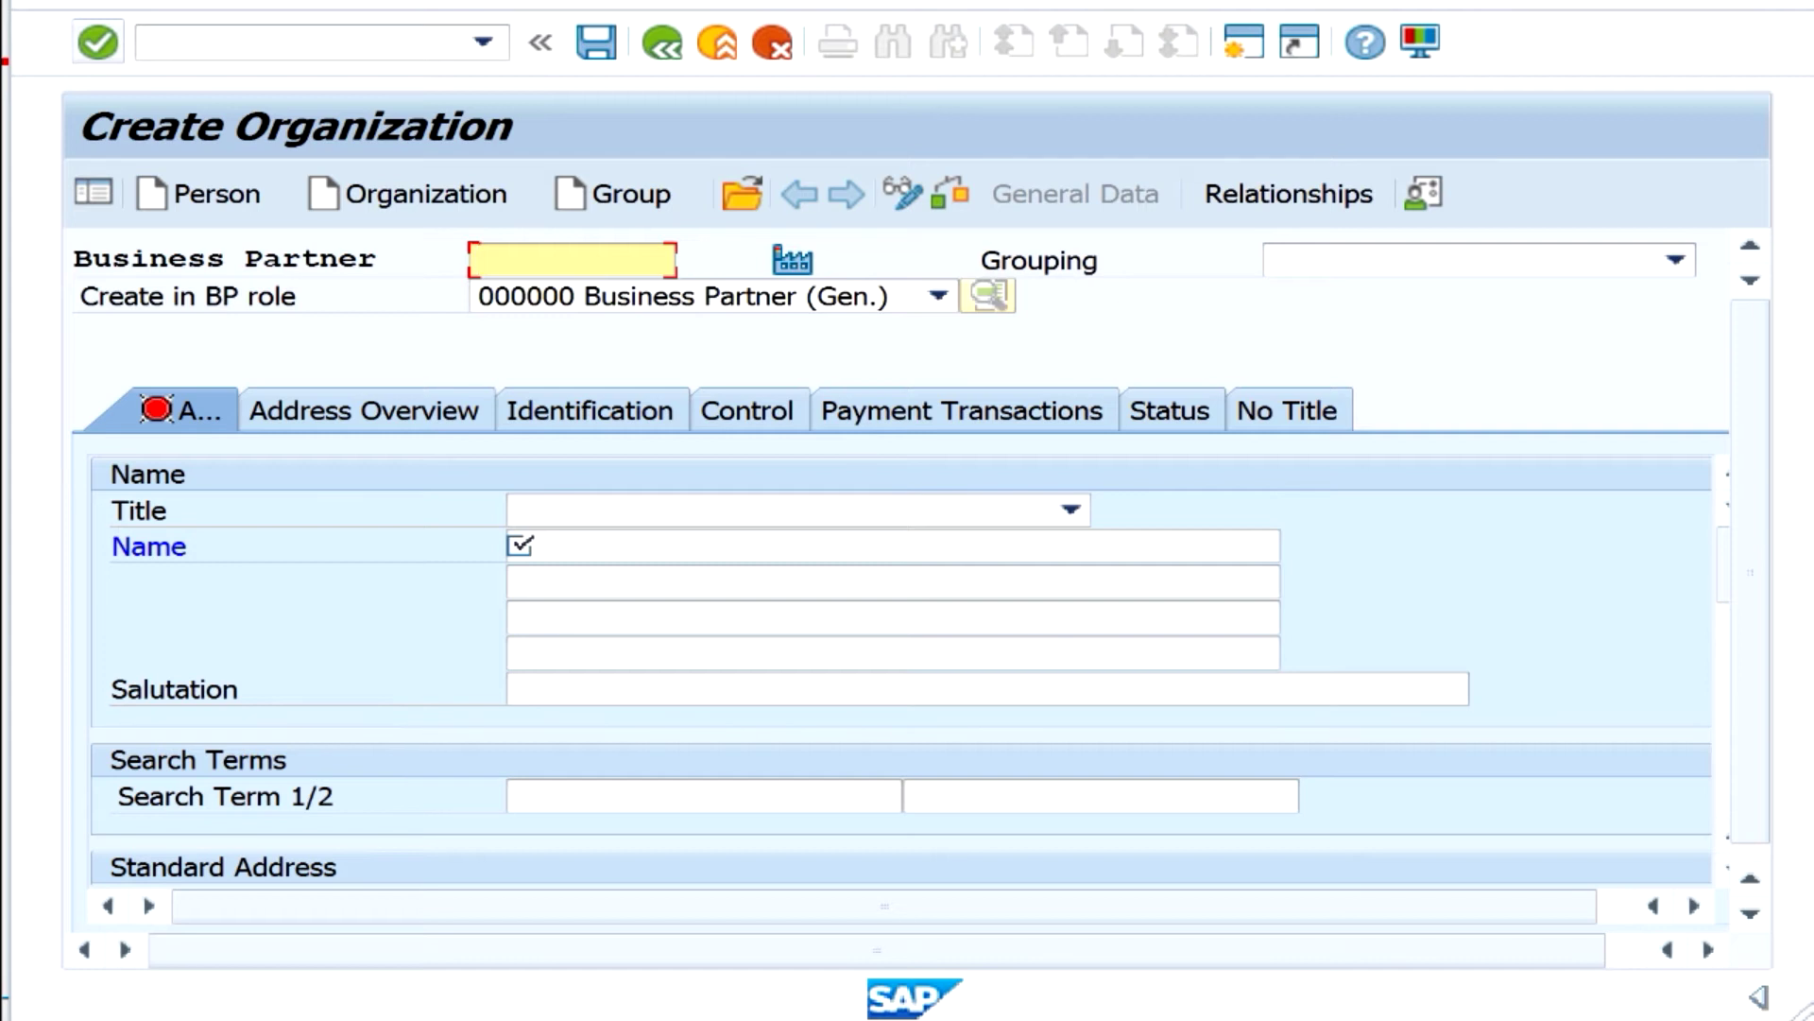
Name the organization "Vendor in S4 Hana Finance" and save it under the general business partner role.
left_click(518, 546)
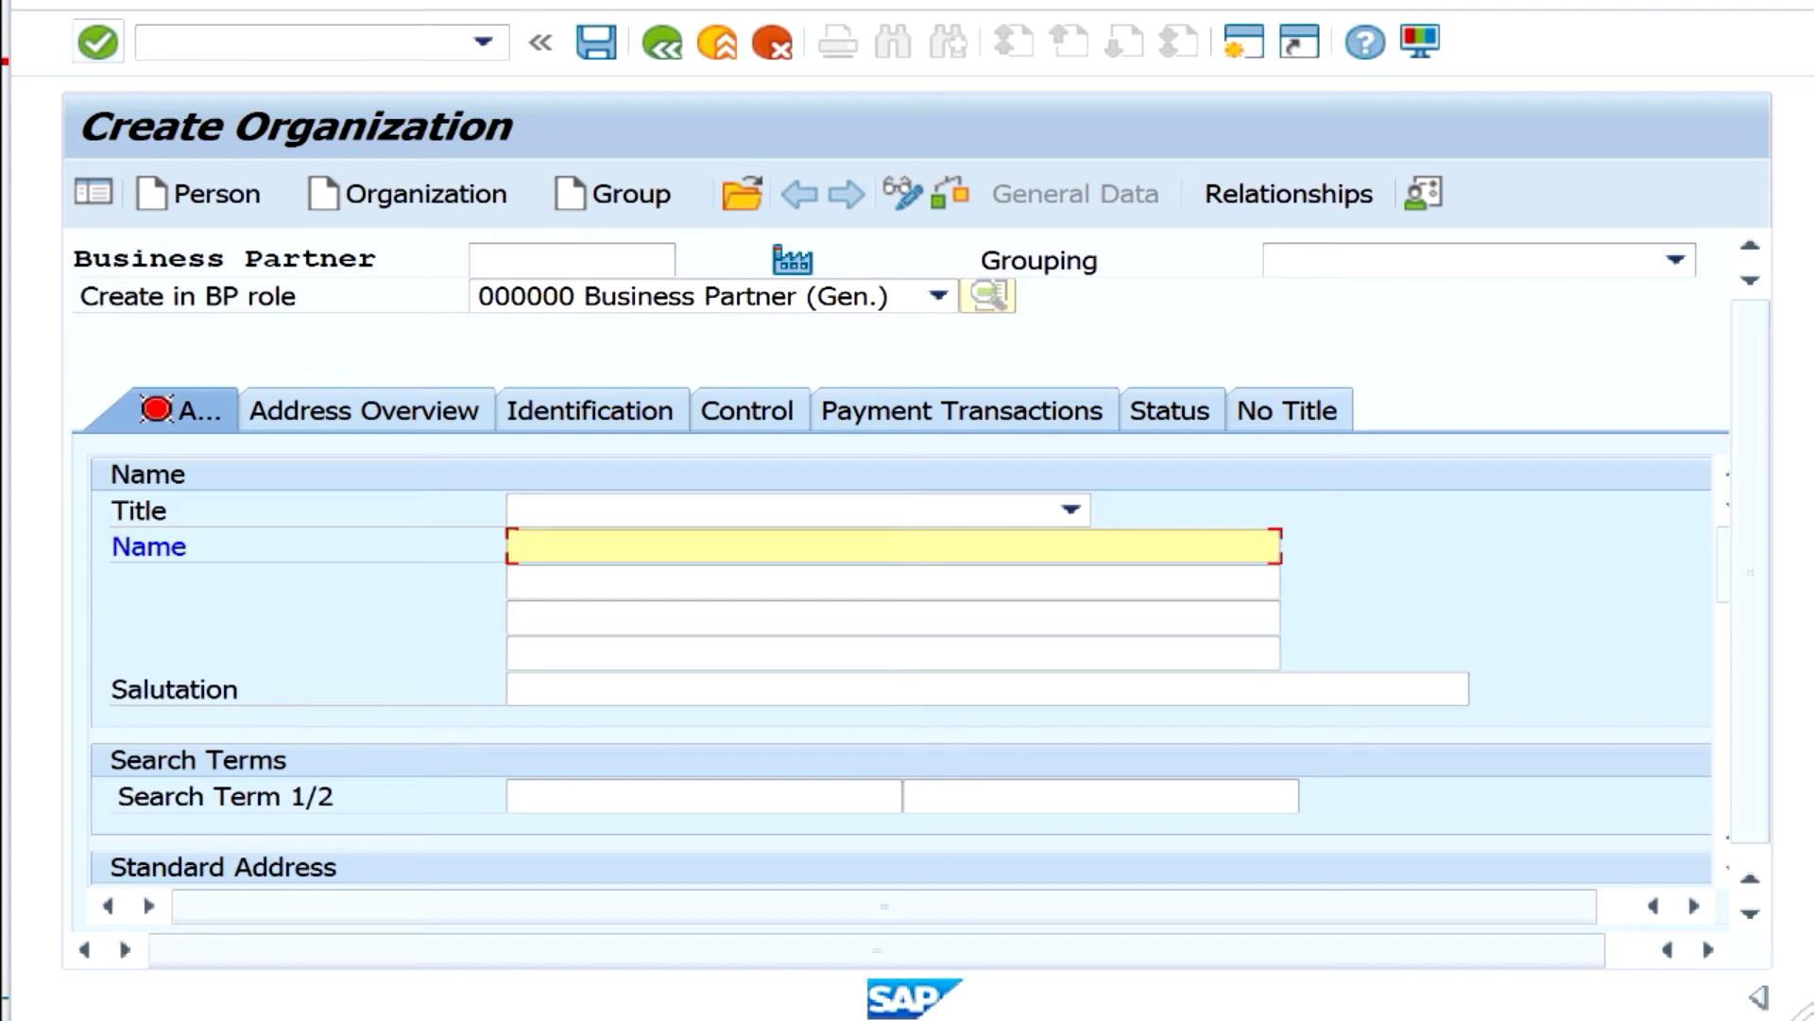
type("Ve")
type("dnor")
key("BackSpace")
key("BackSpace")
key("BackSpace")
key("BackSpace")
key("BackSpace")
type("ndor in S")
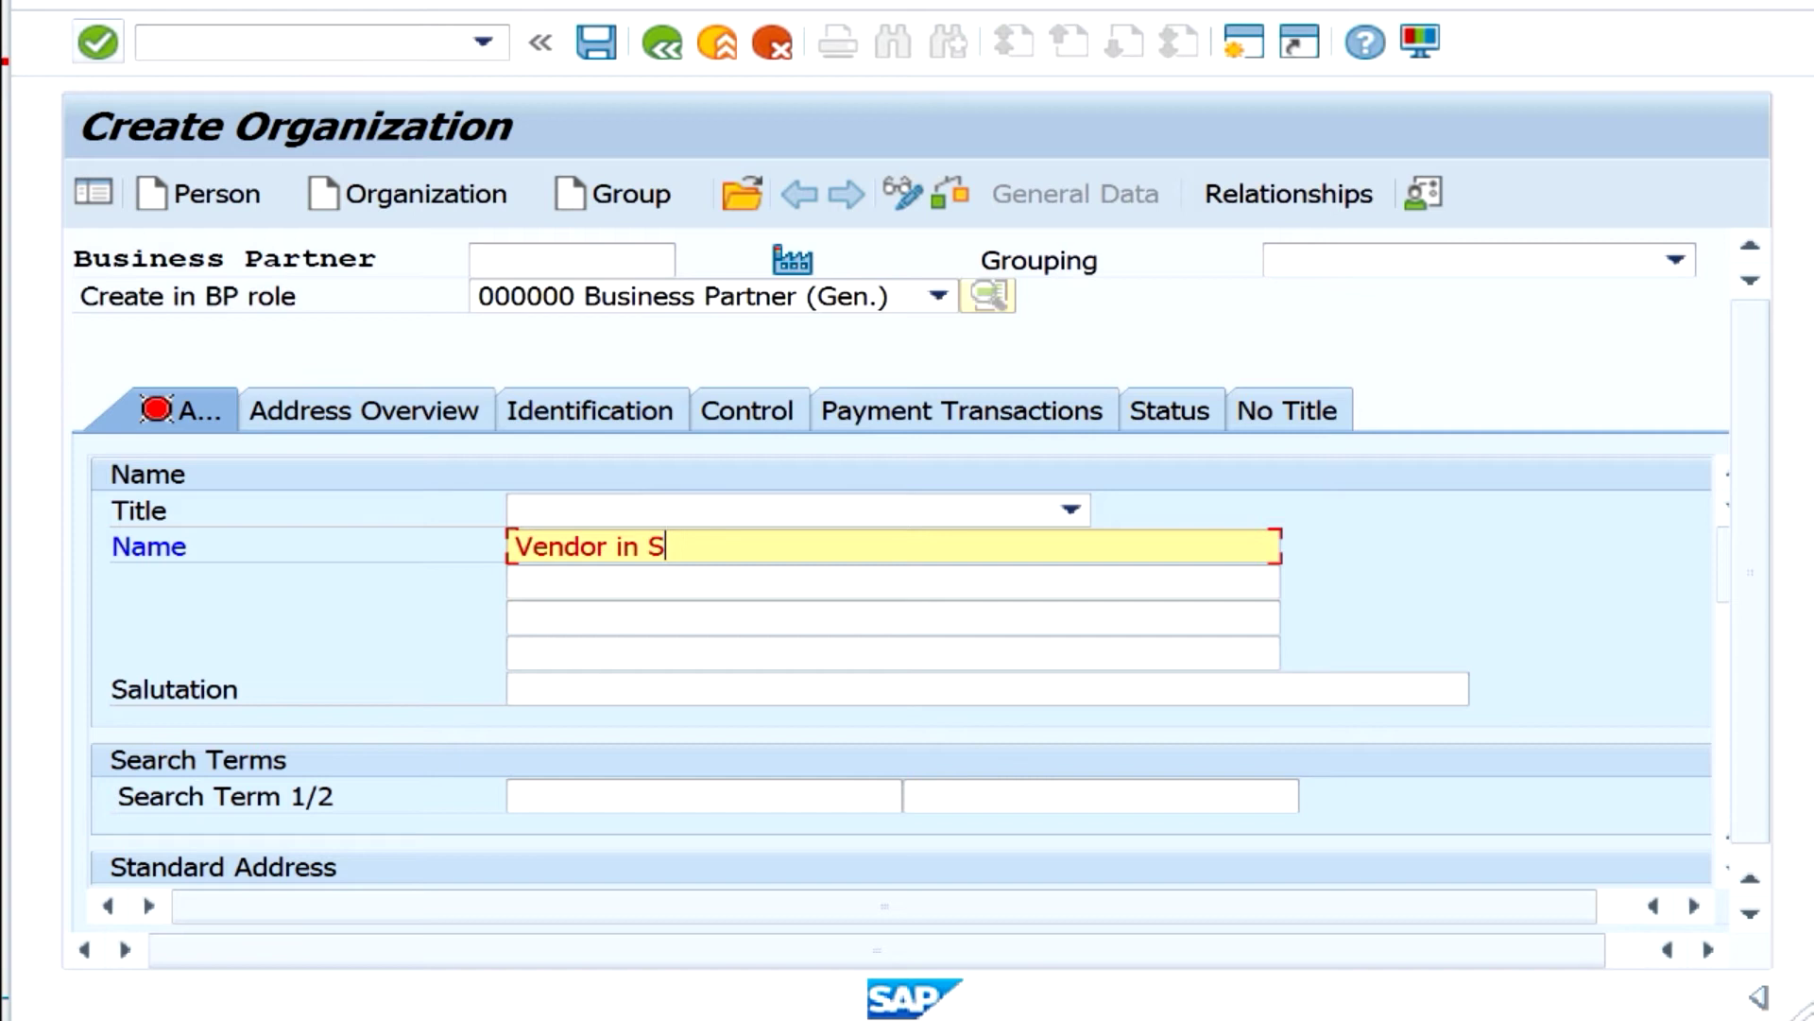
type("4 Hana Finance")
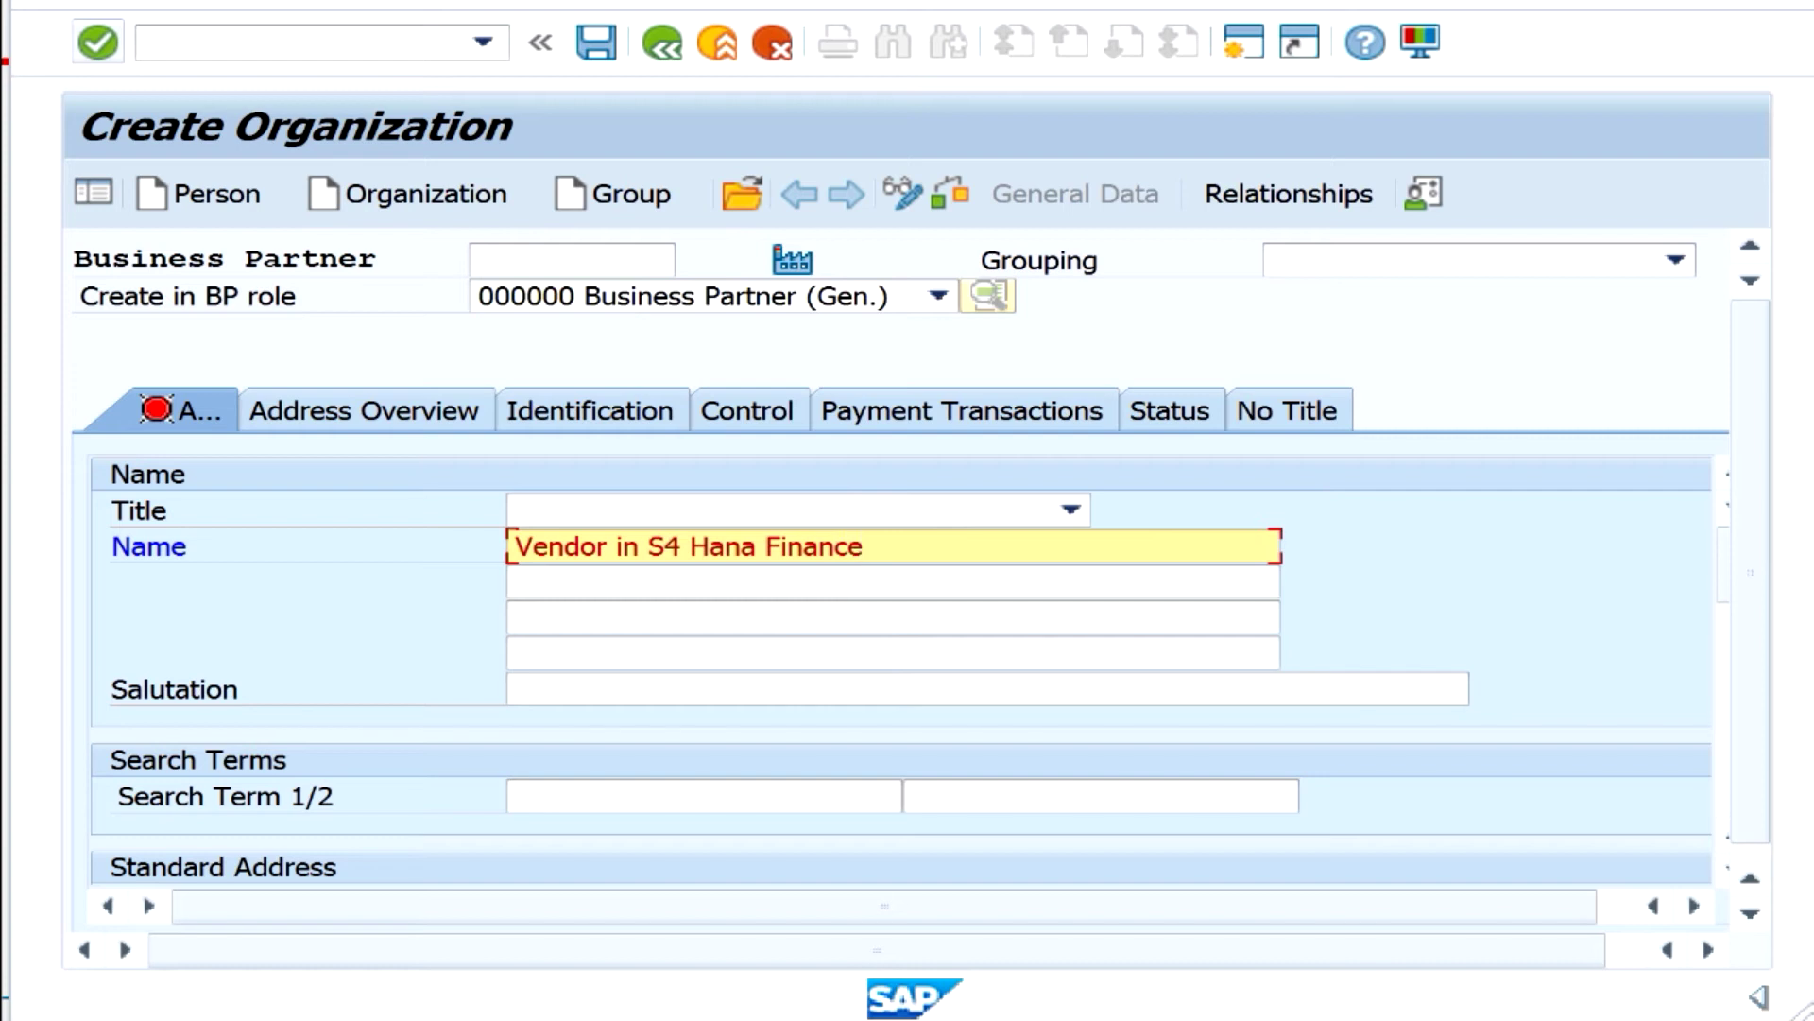
key("Return")
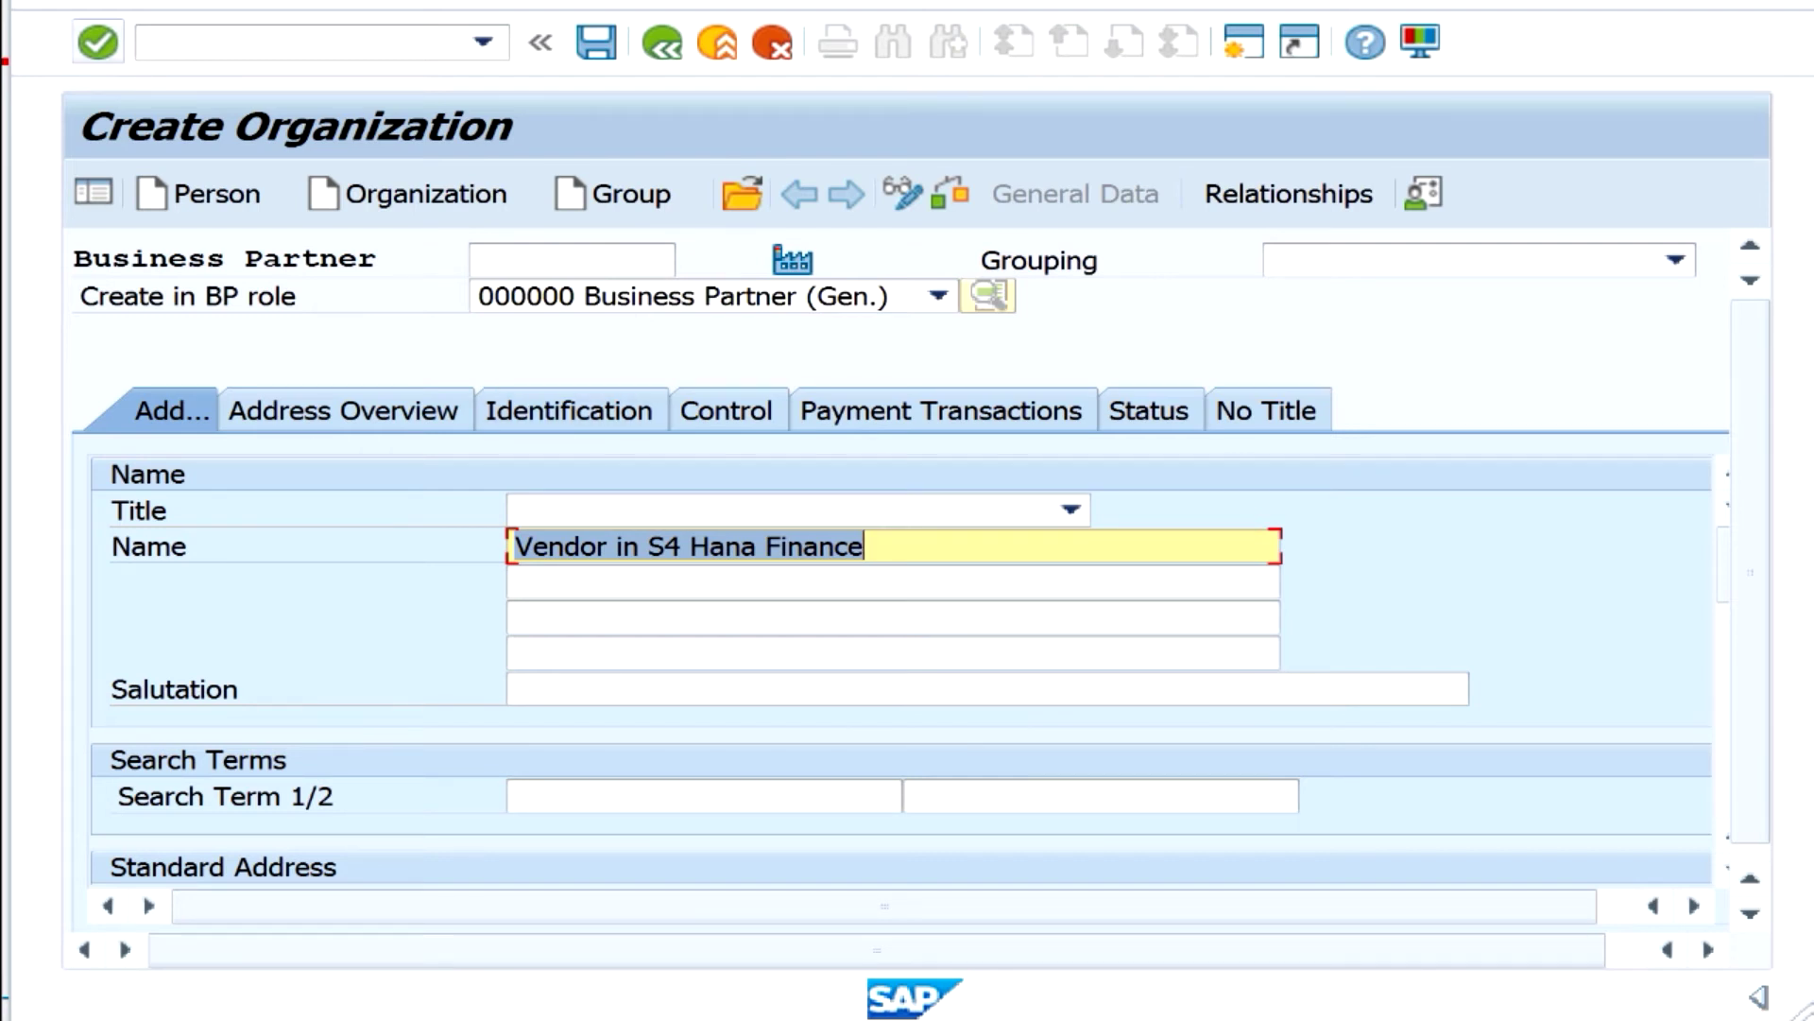
left_click(596, 42)
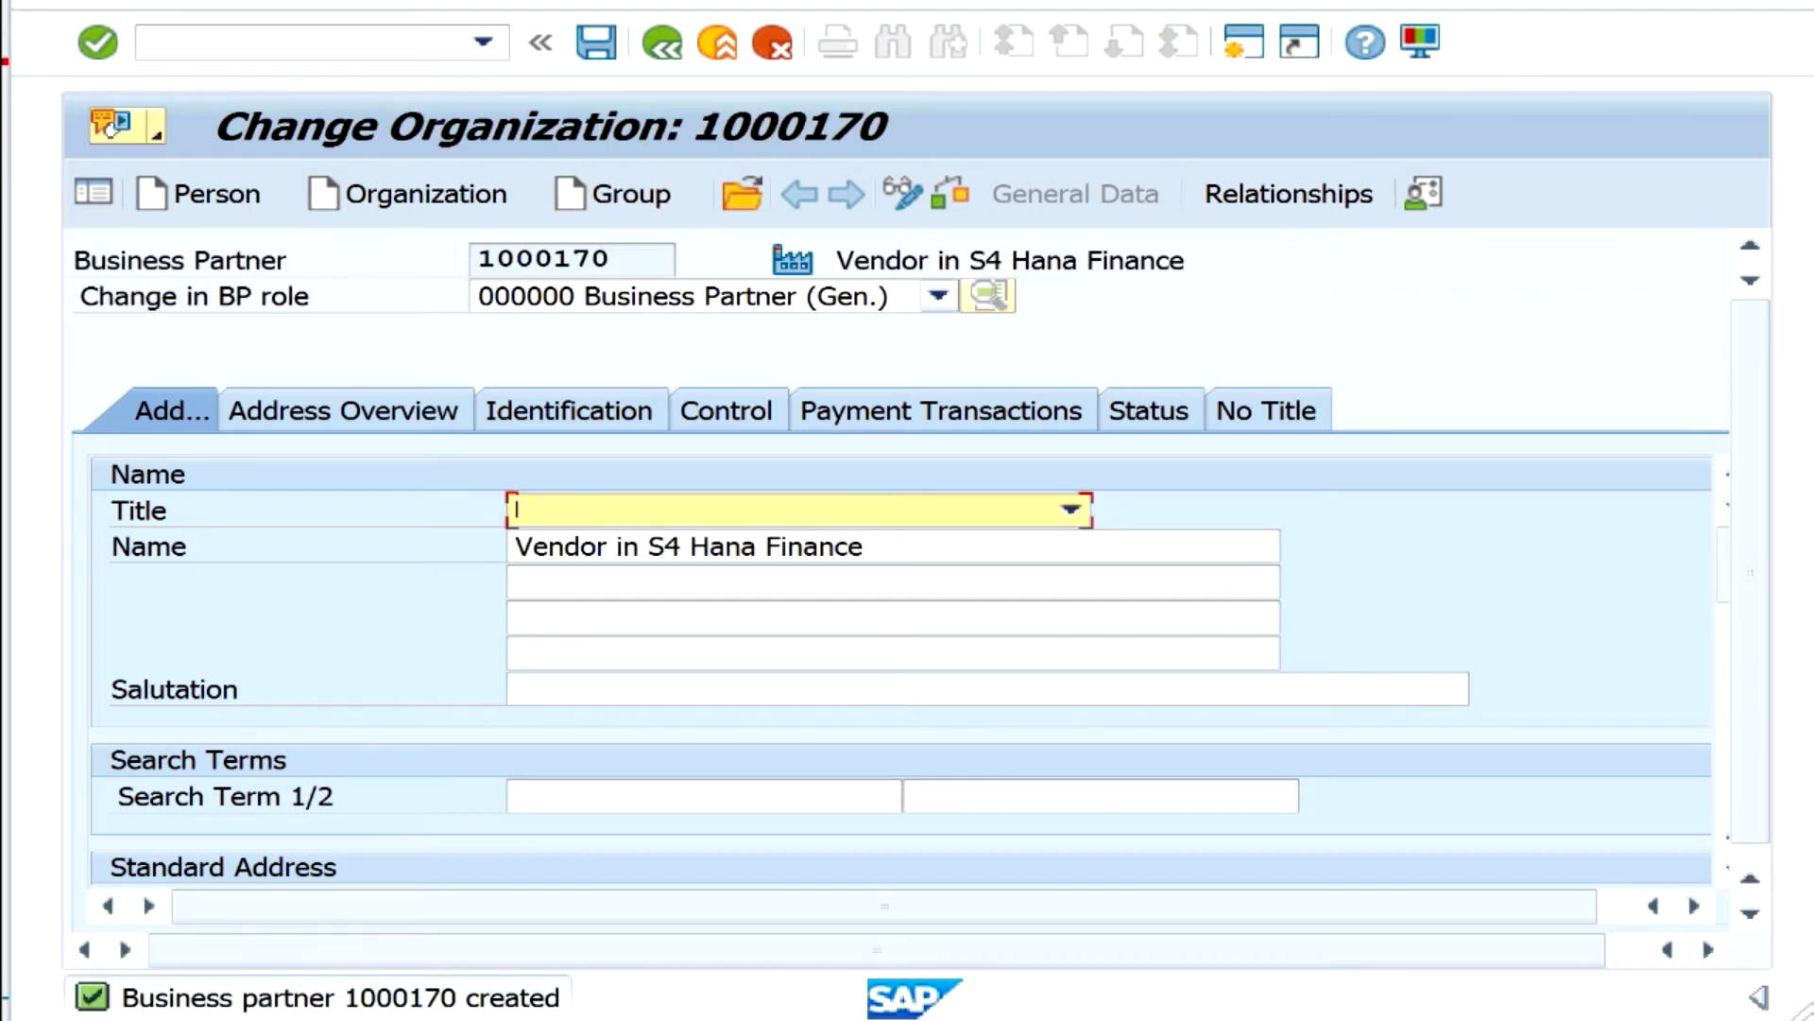
Extend the saved business partner with the role FLVN00 FI Vendor.
left_click_drag(616, 259, 476, 259)
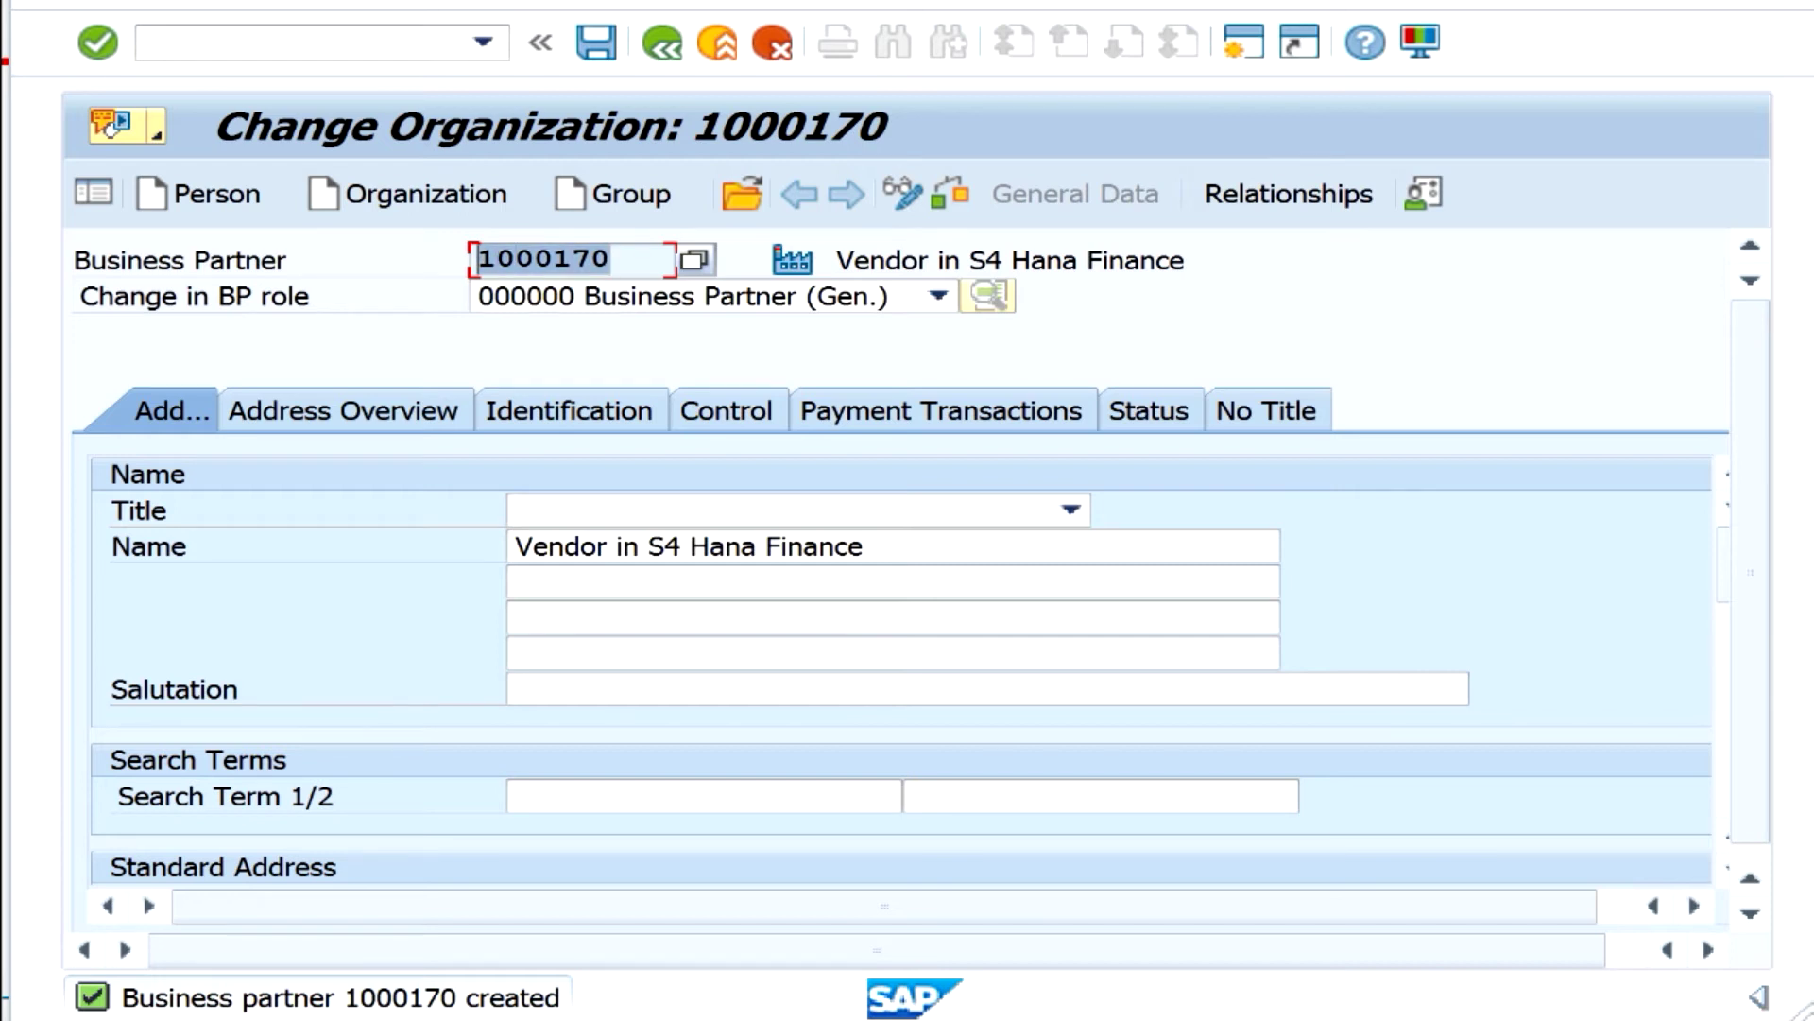
left_click(938, 296)
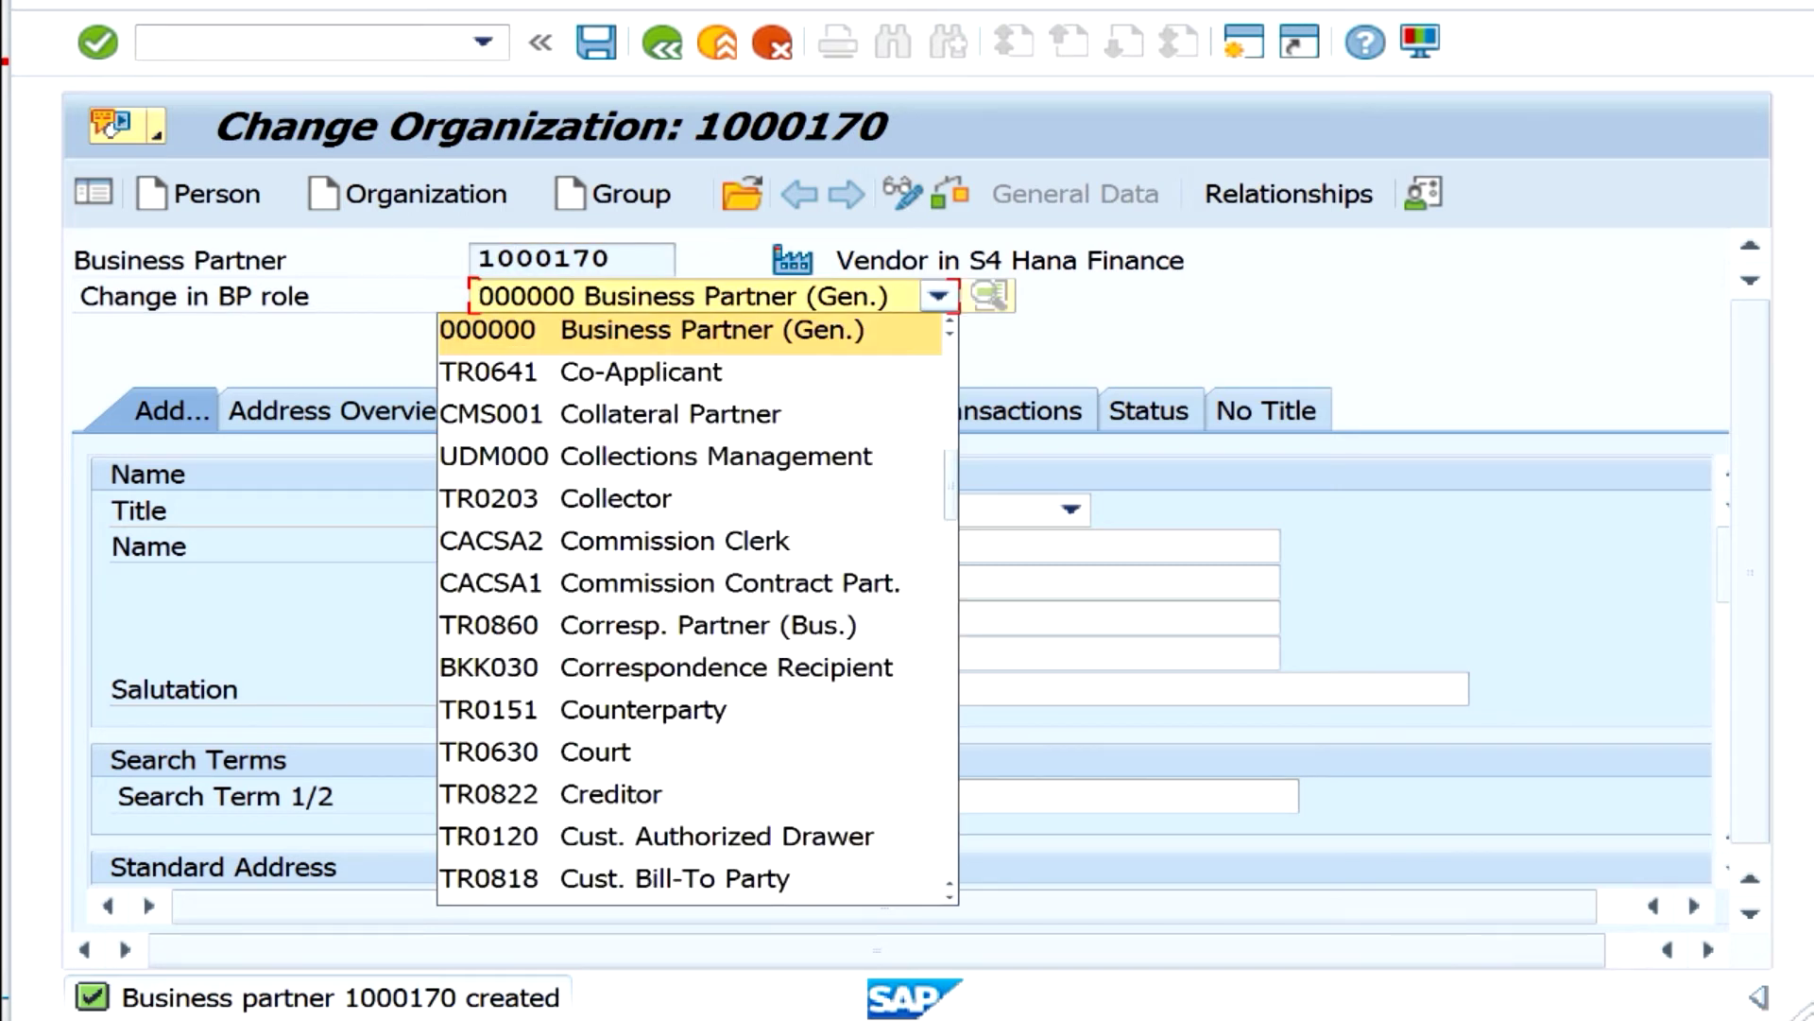
scroll(690, 482, "down", 2)
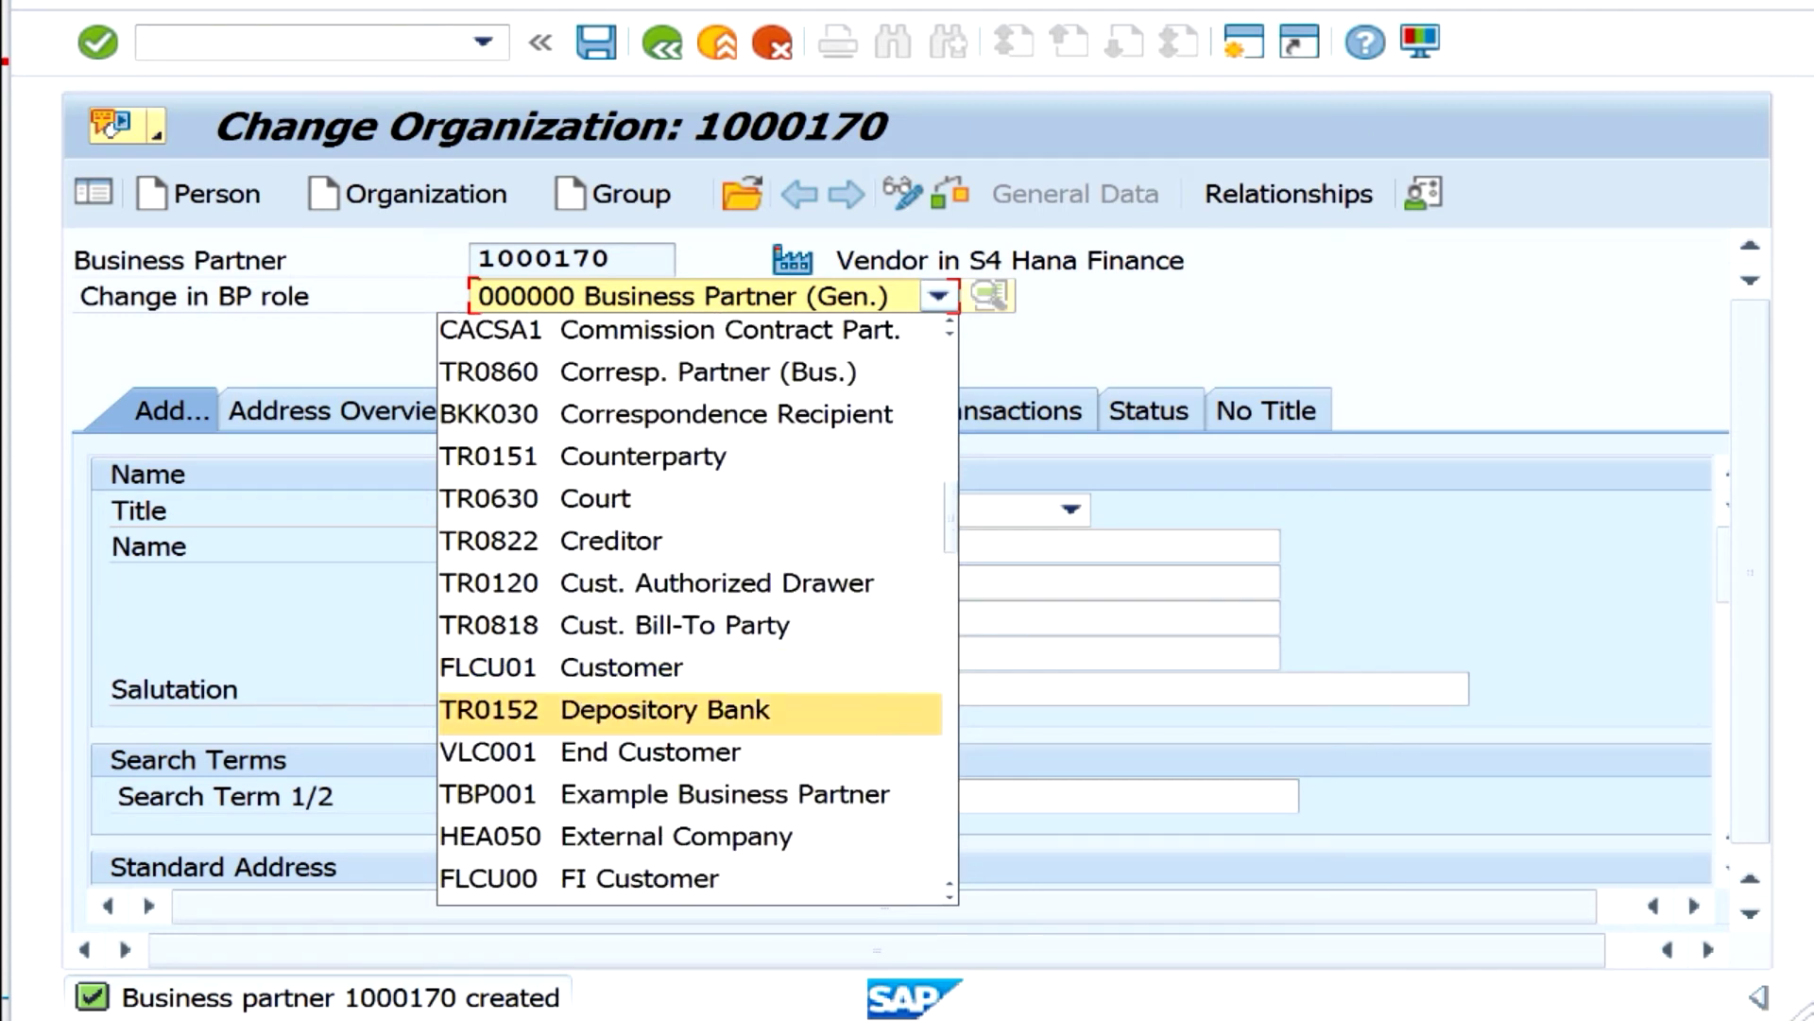
scroll(690, 610, "down", 1)
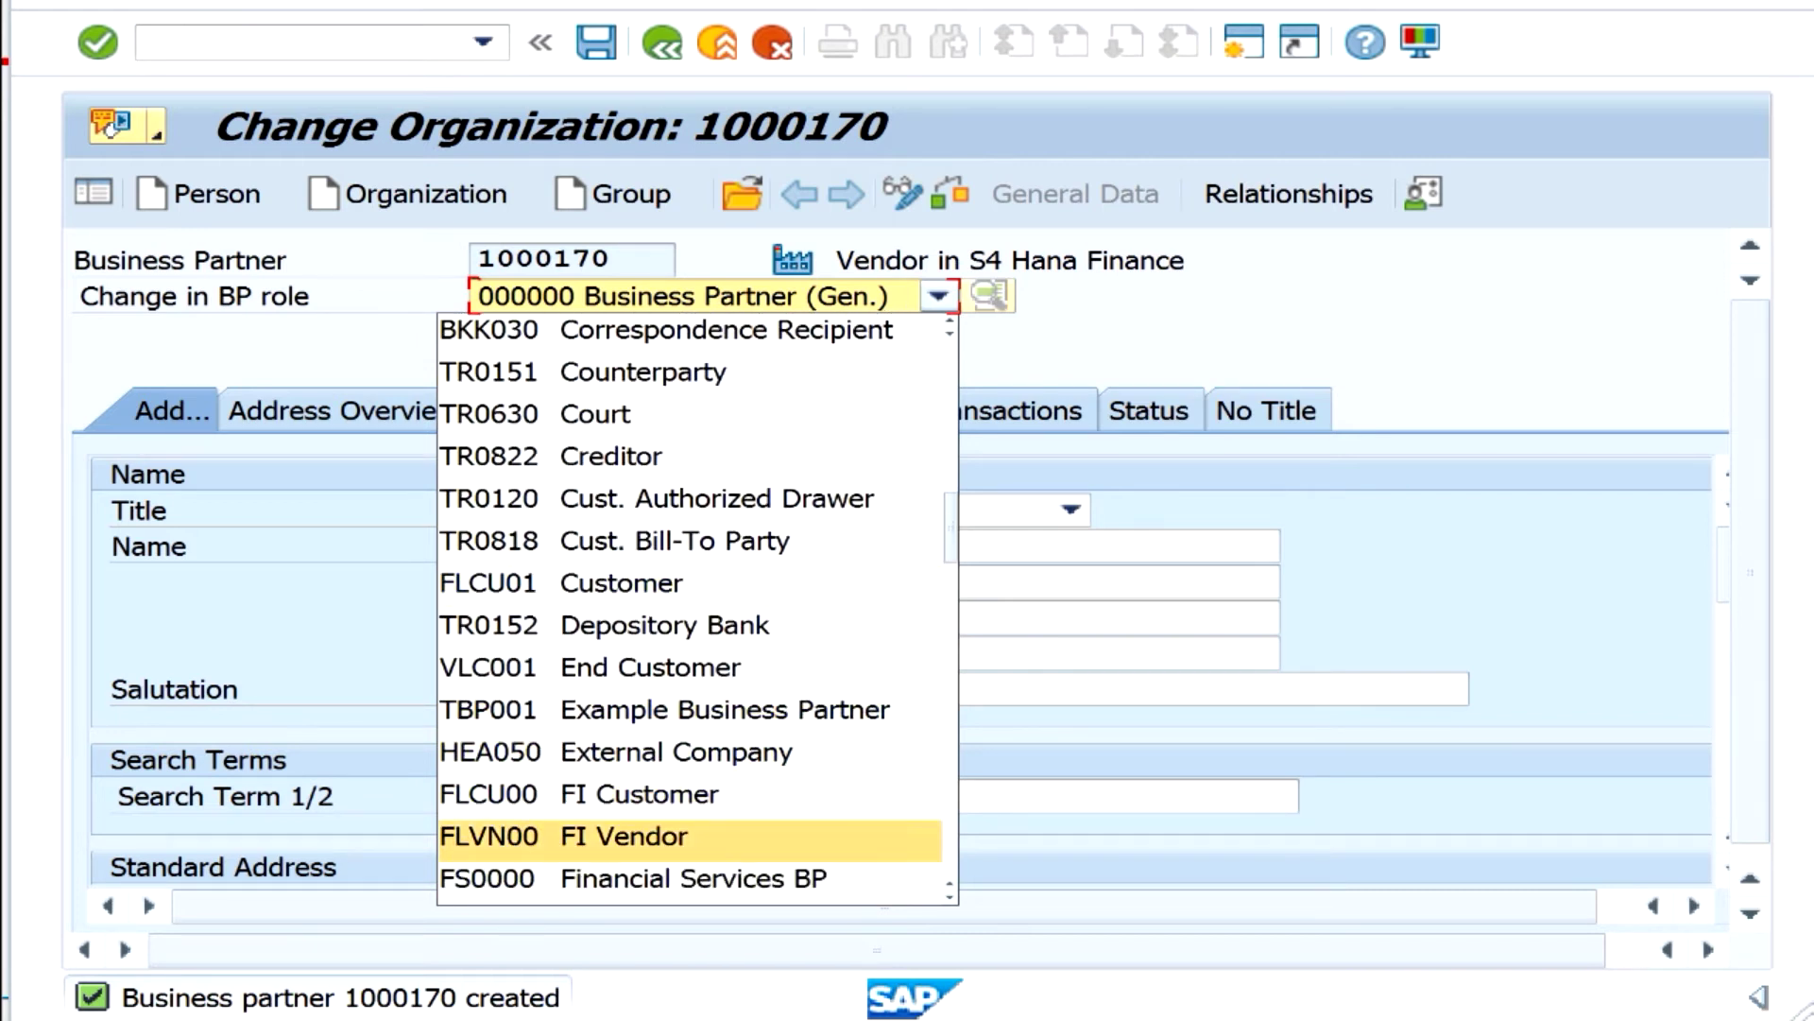
left_click(624, 836)
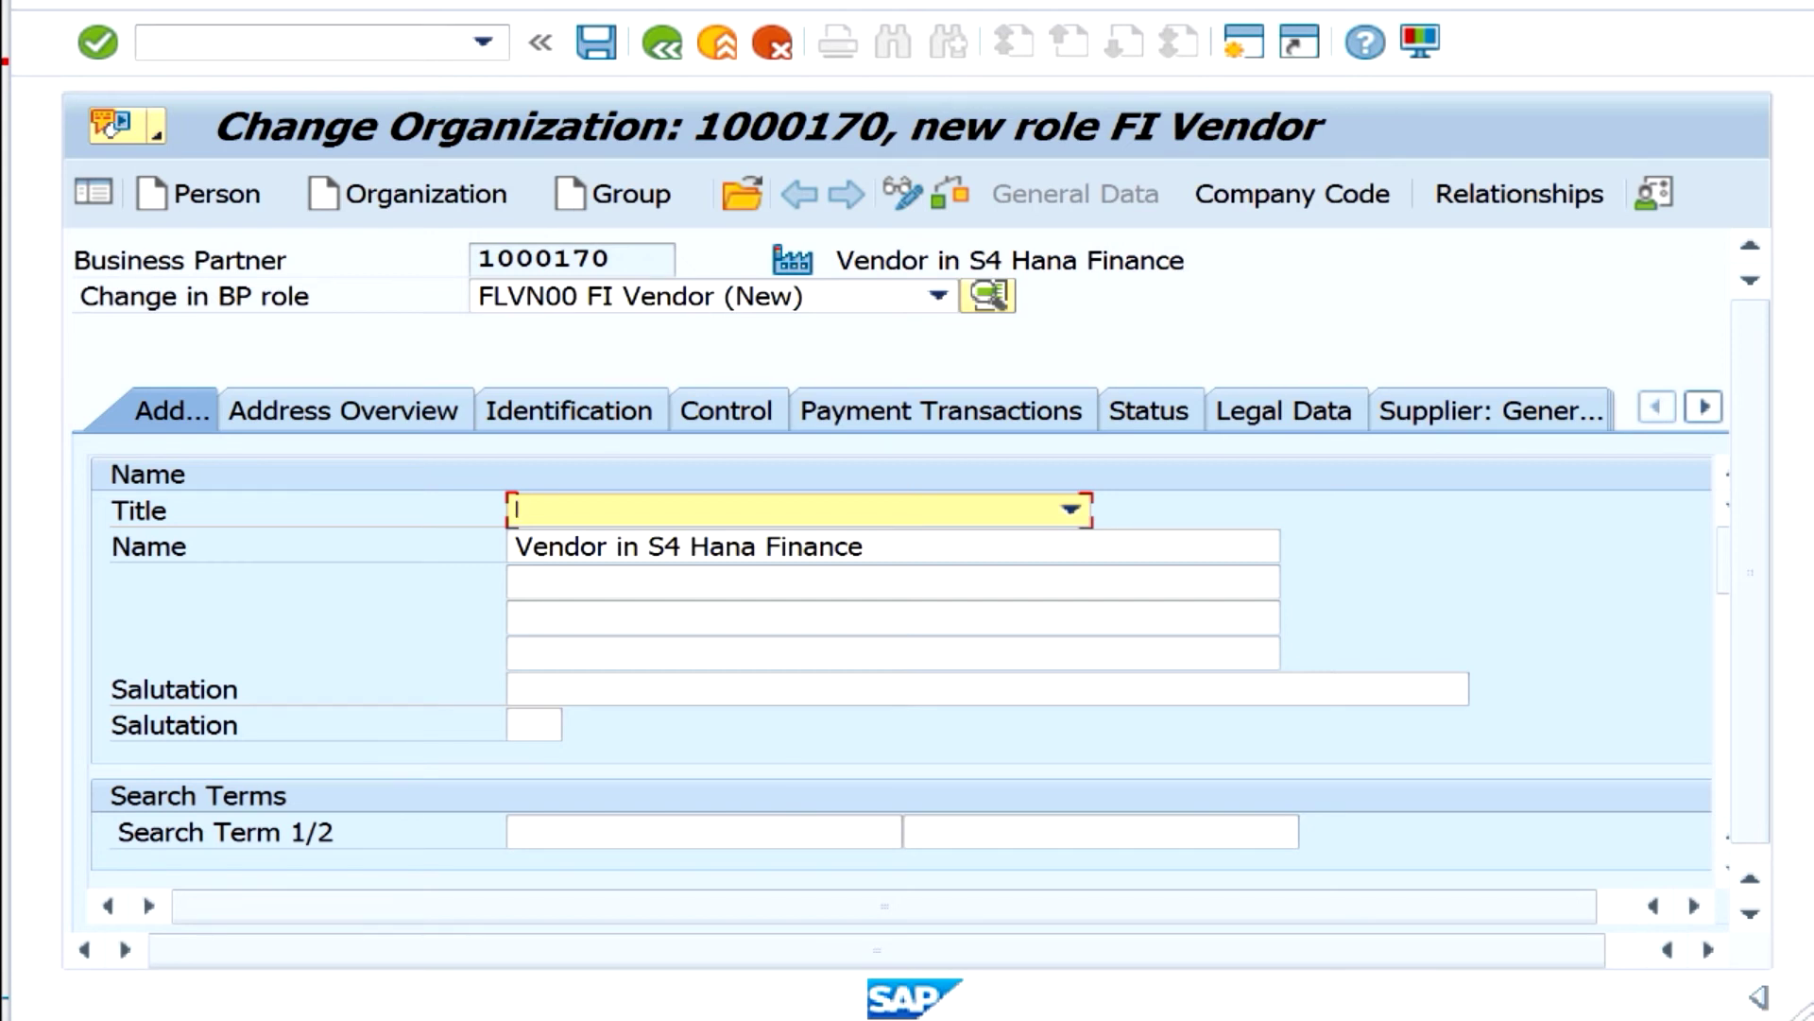
Fill in the FI vendor's required address fields with city Sandiago, country US and language EN English, and validate the entries.
left_click(624, 546)
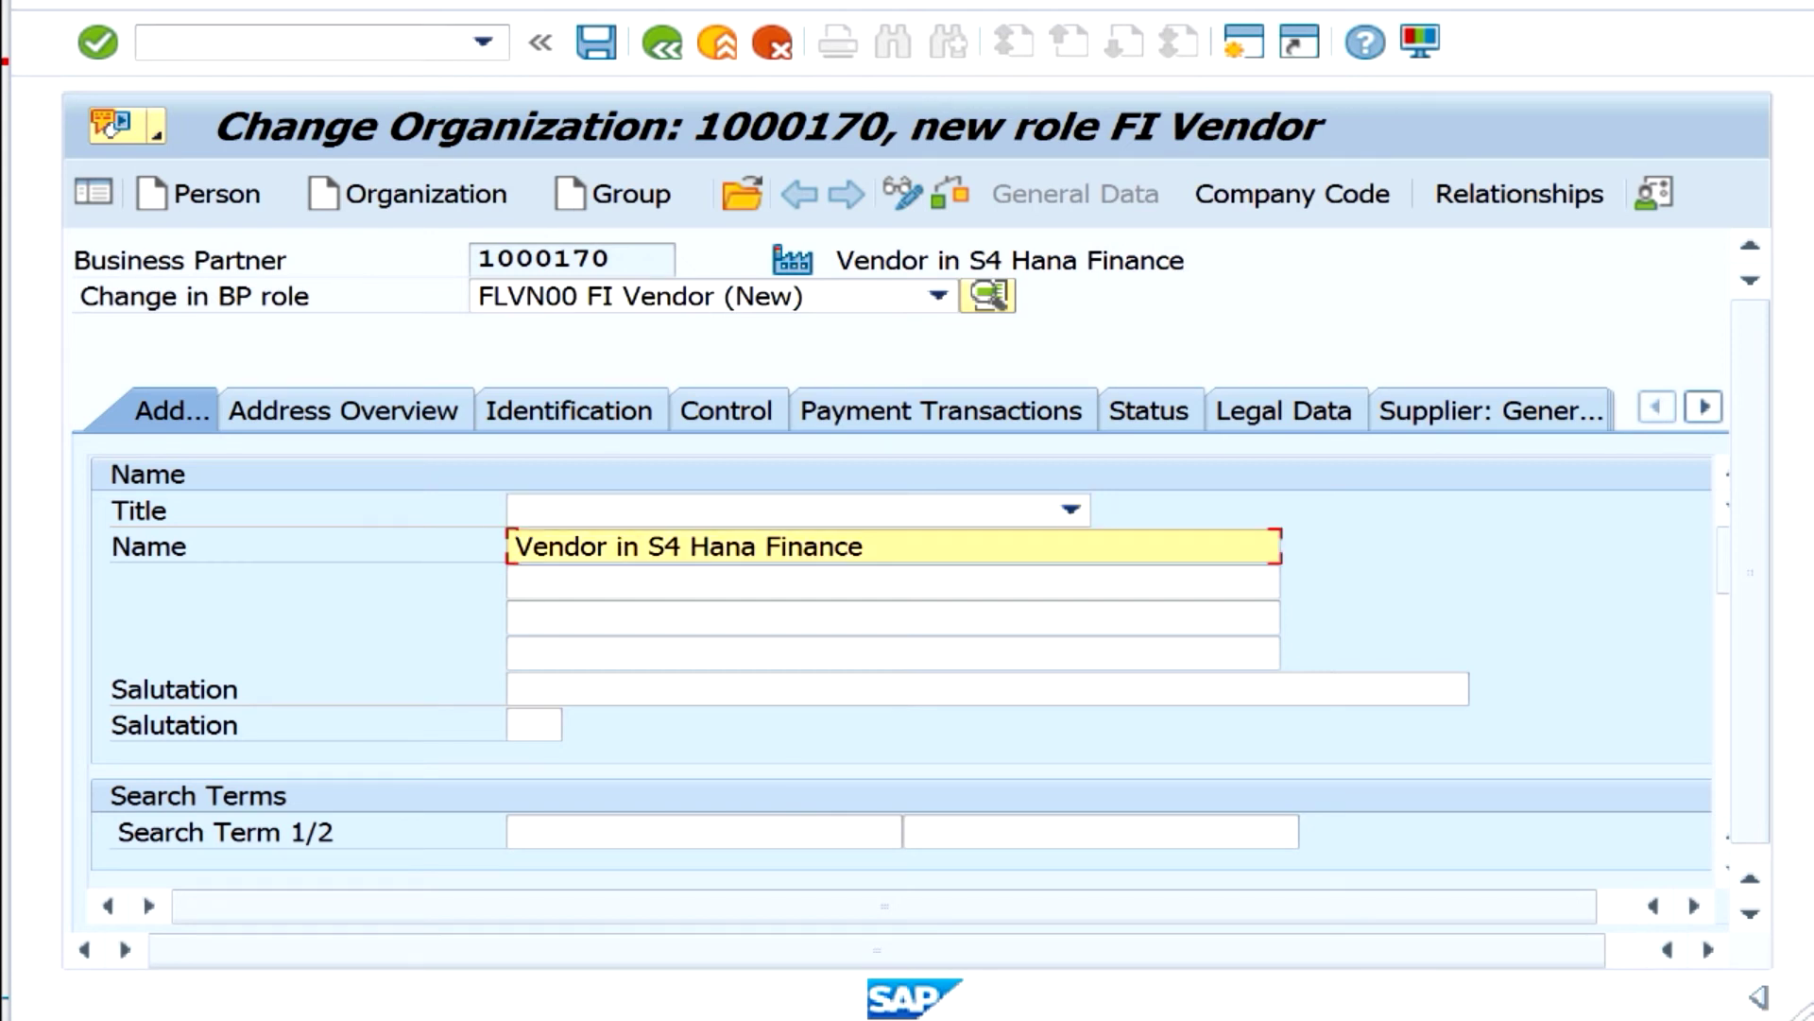
key("Return")
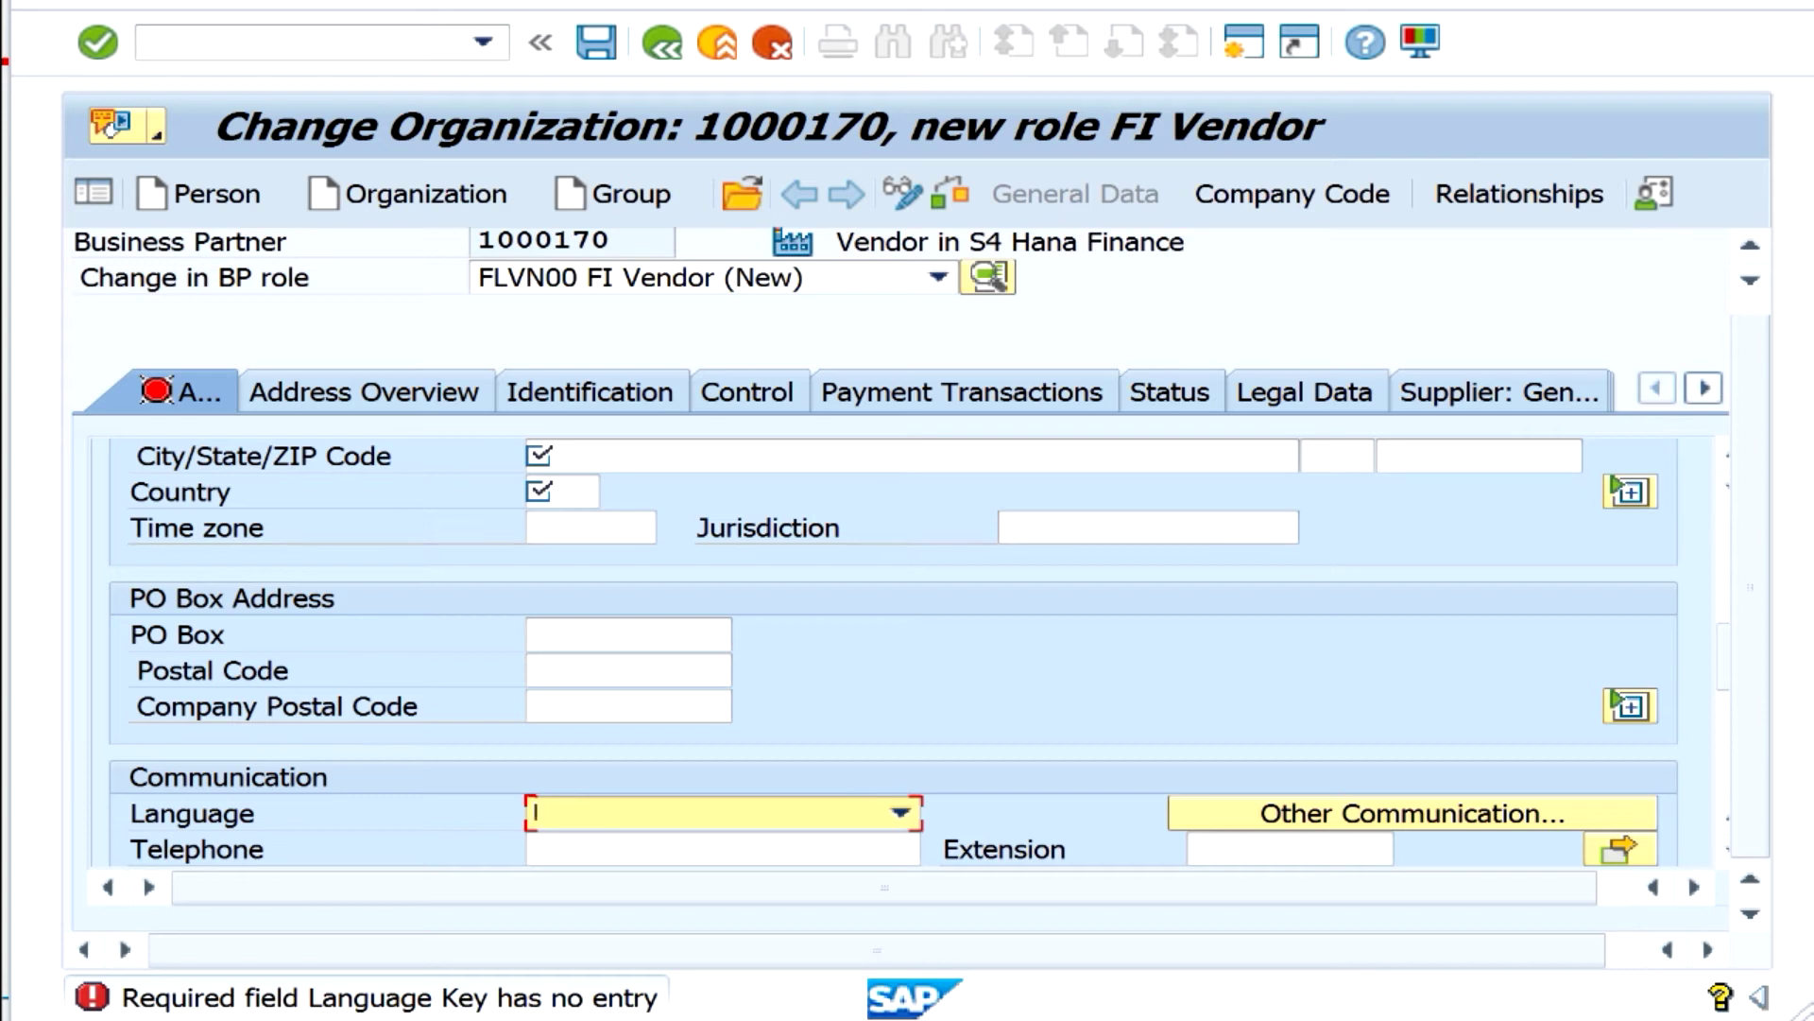
left_click(539, 455)
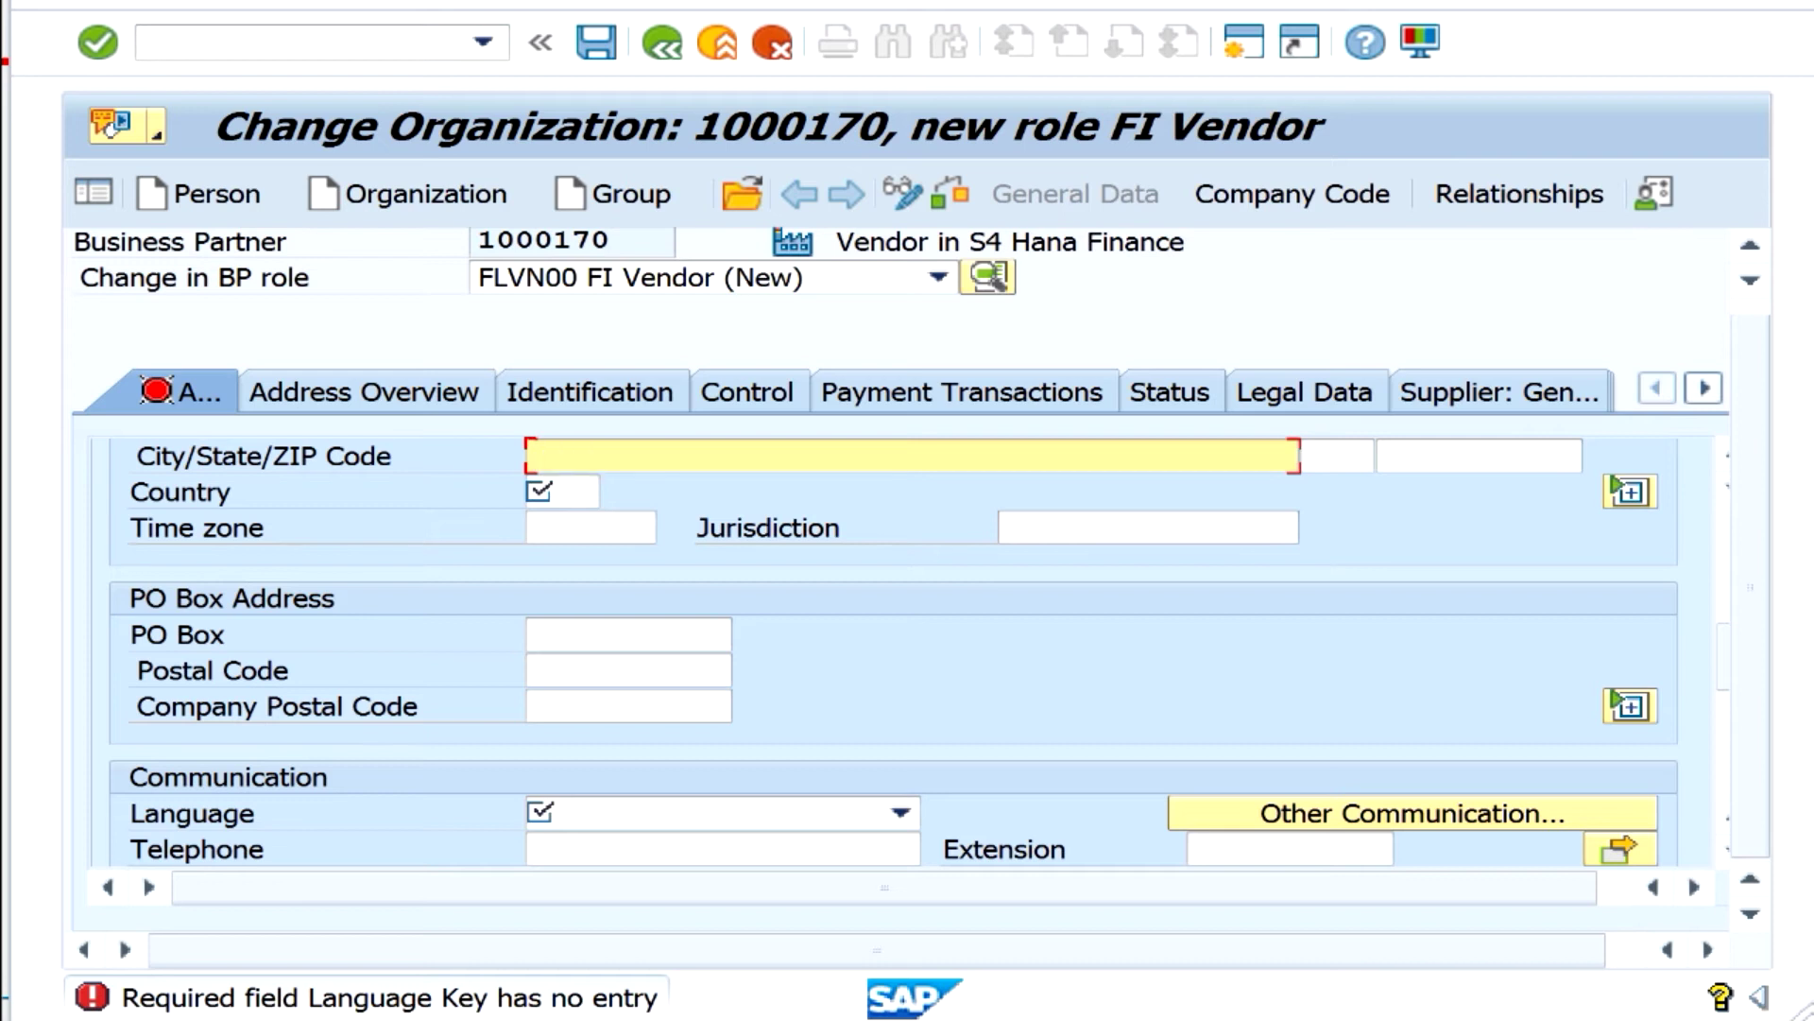
type("Sandiago")
left_click(539, 491)
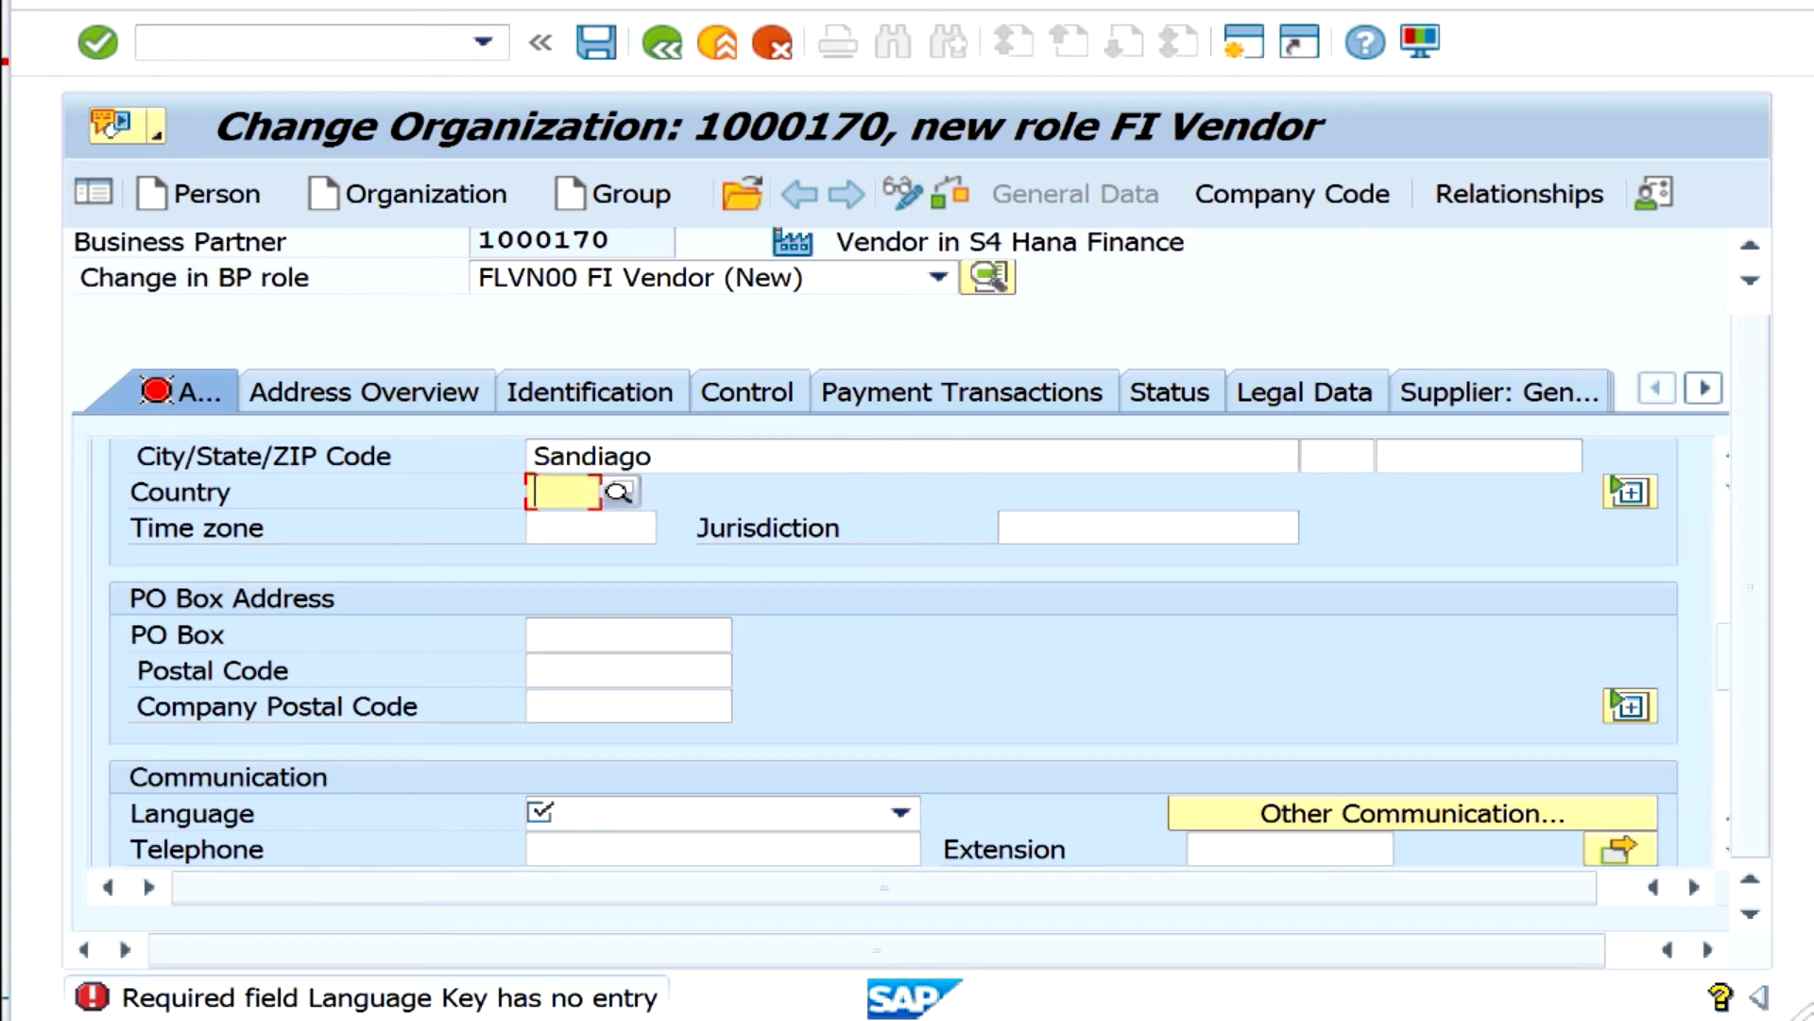
type("us")
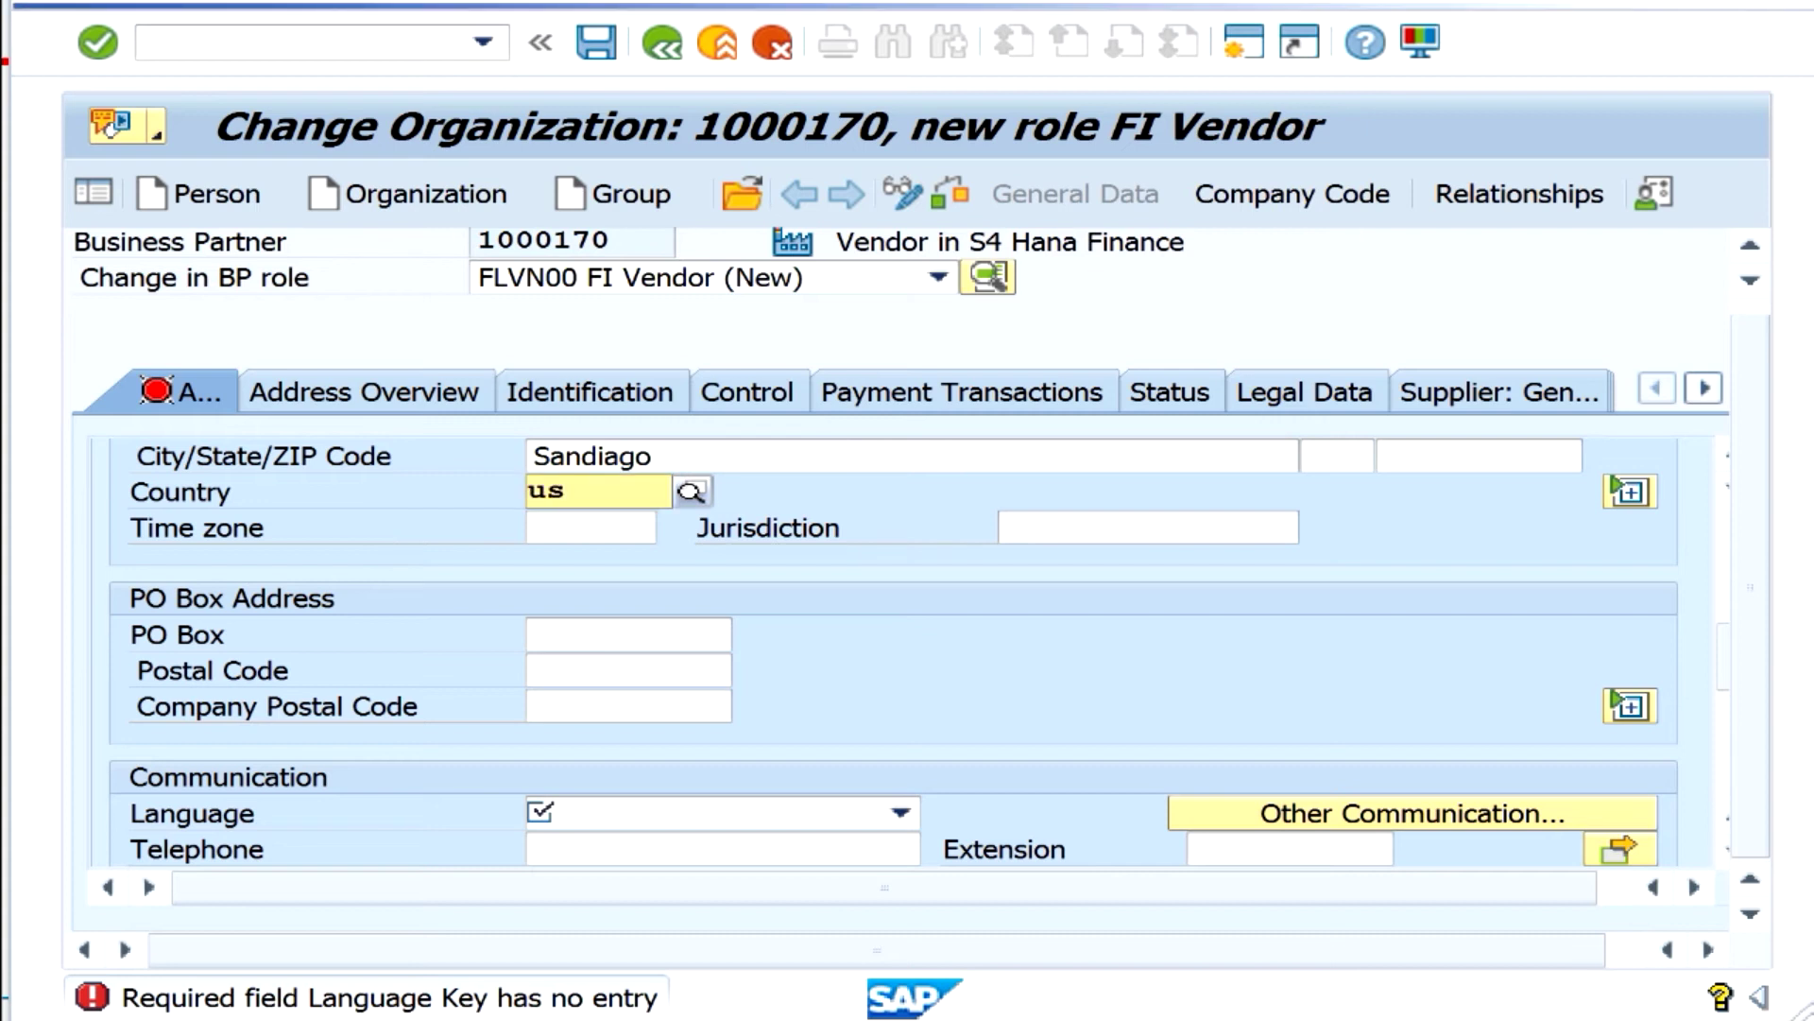
key("Down")
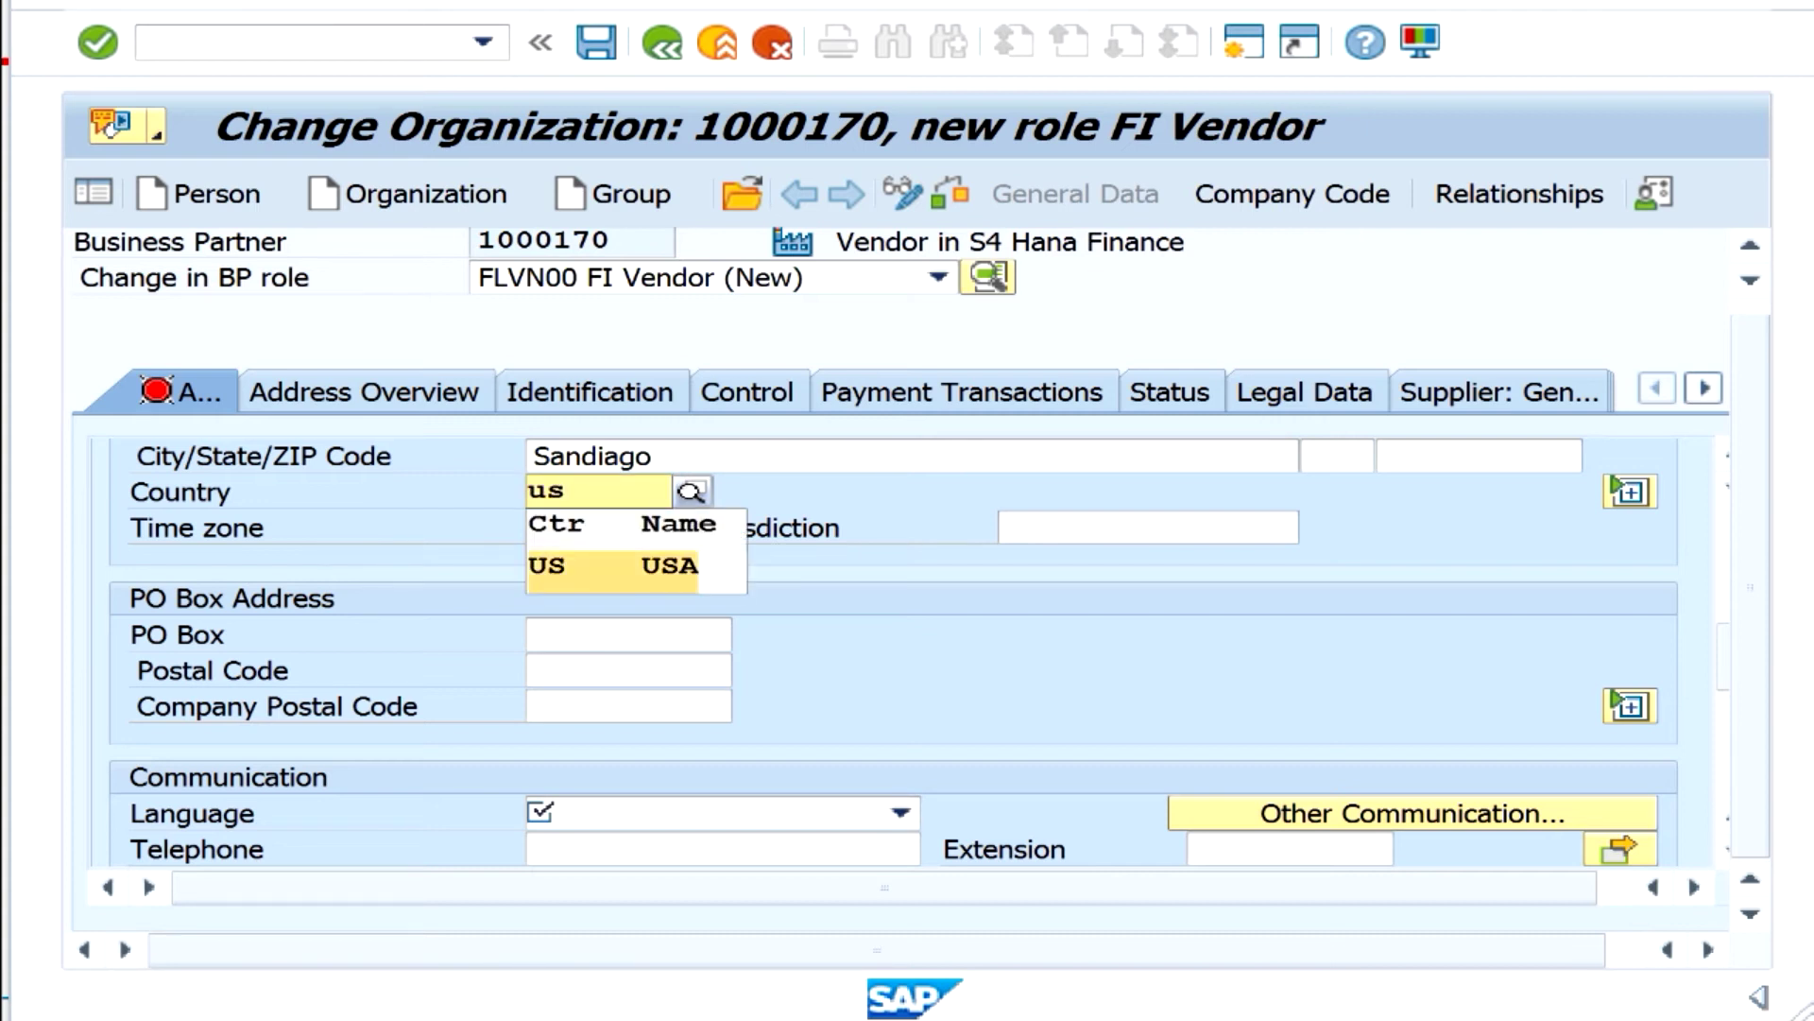
key("Return")
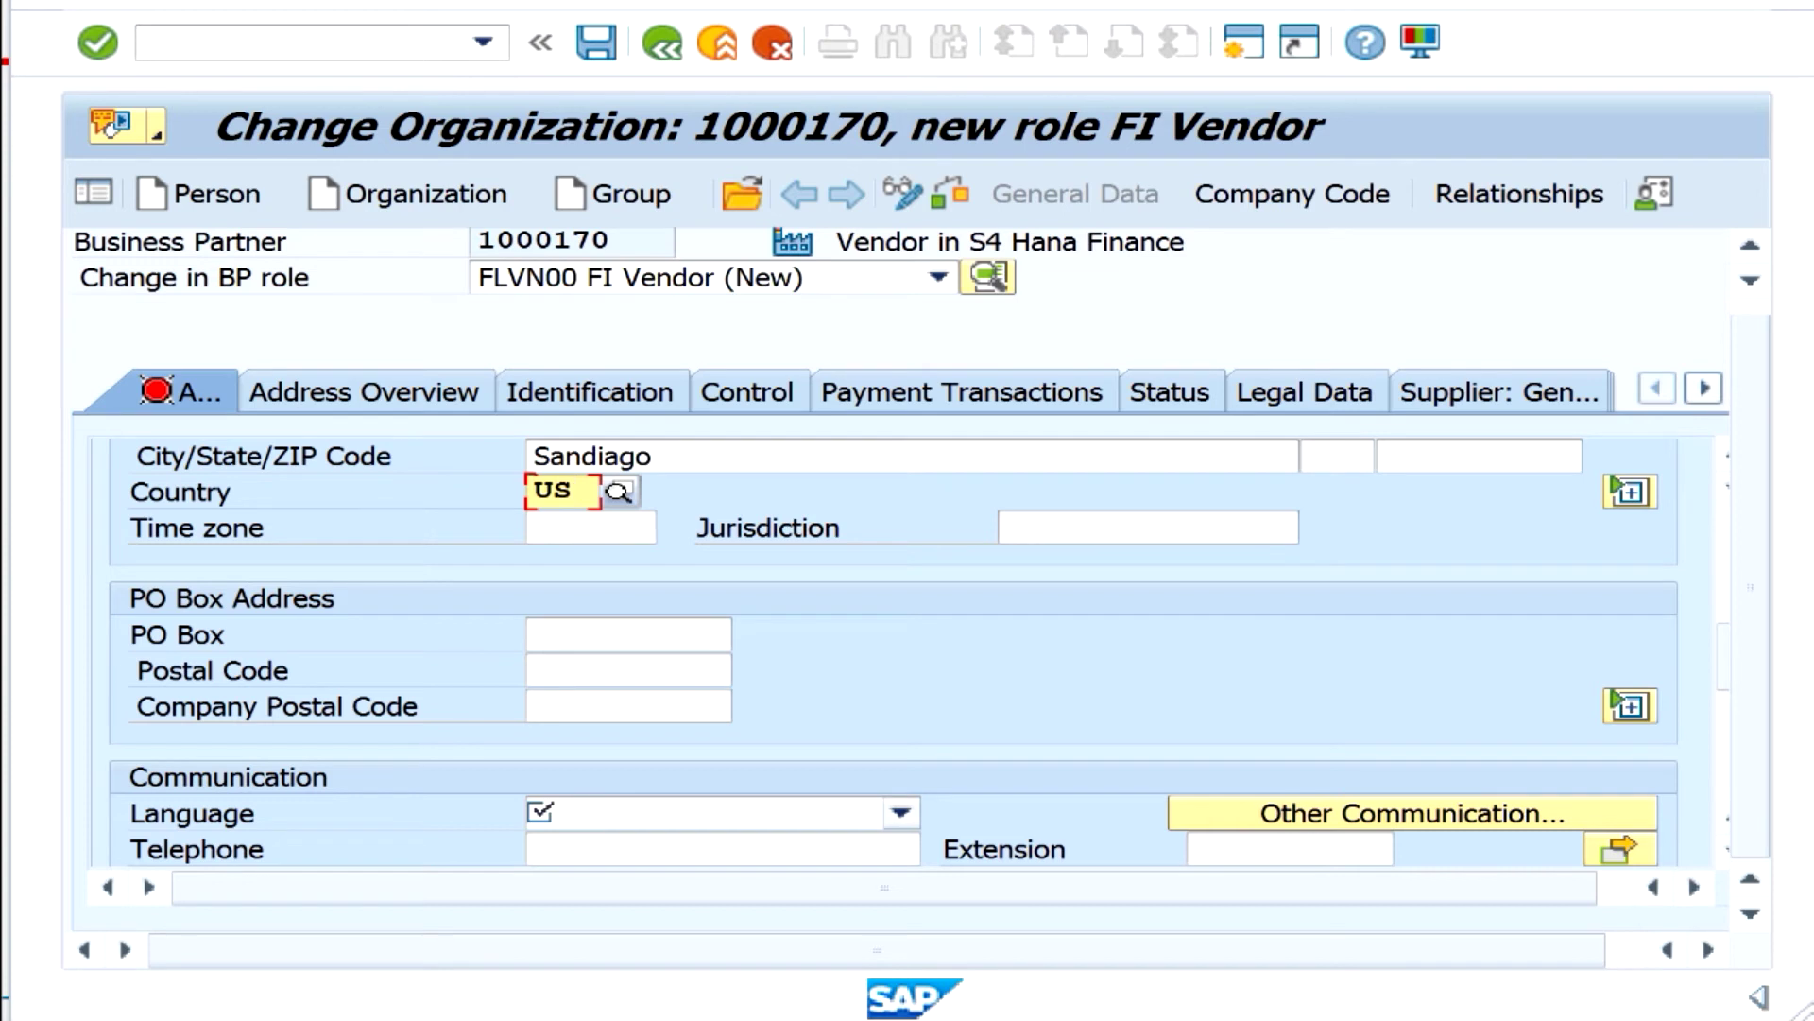
left_click(900, 812)
key("e")
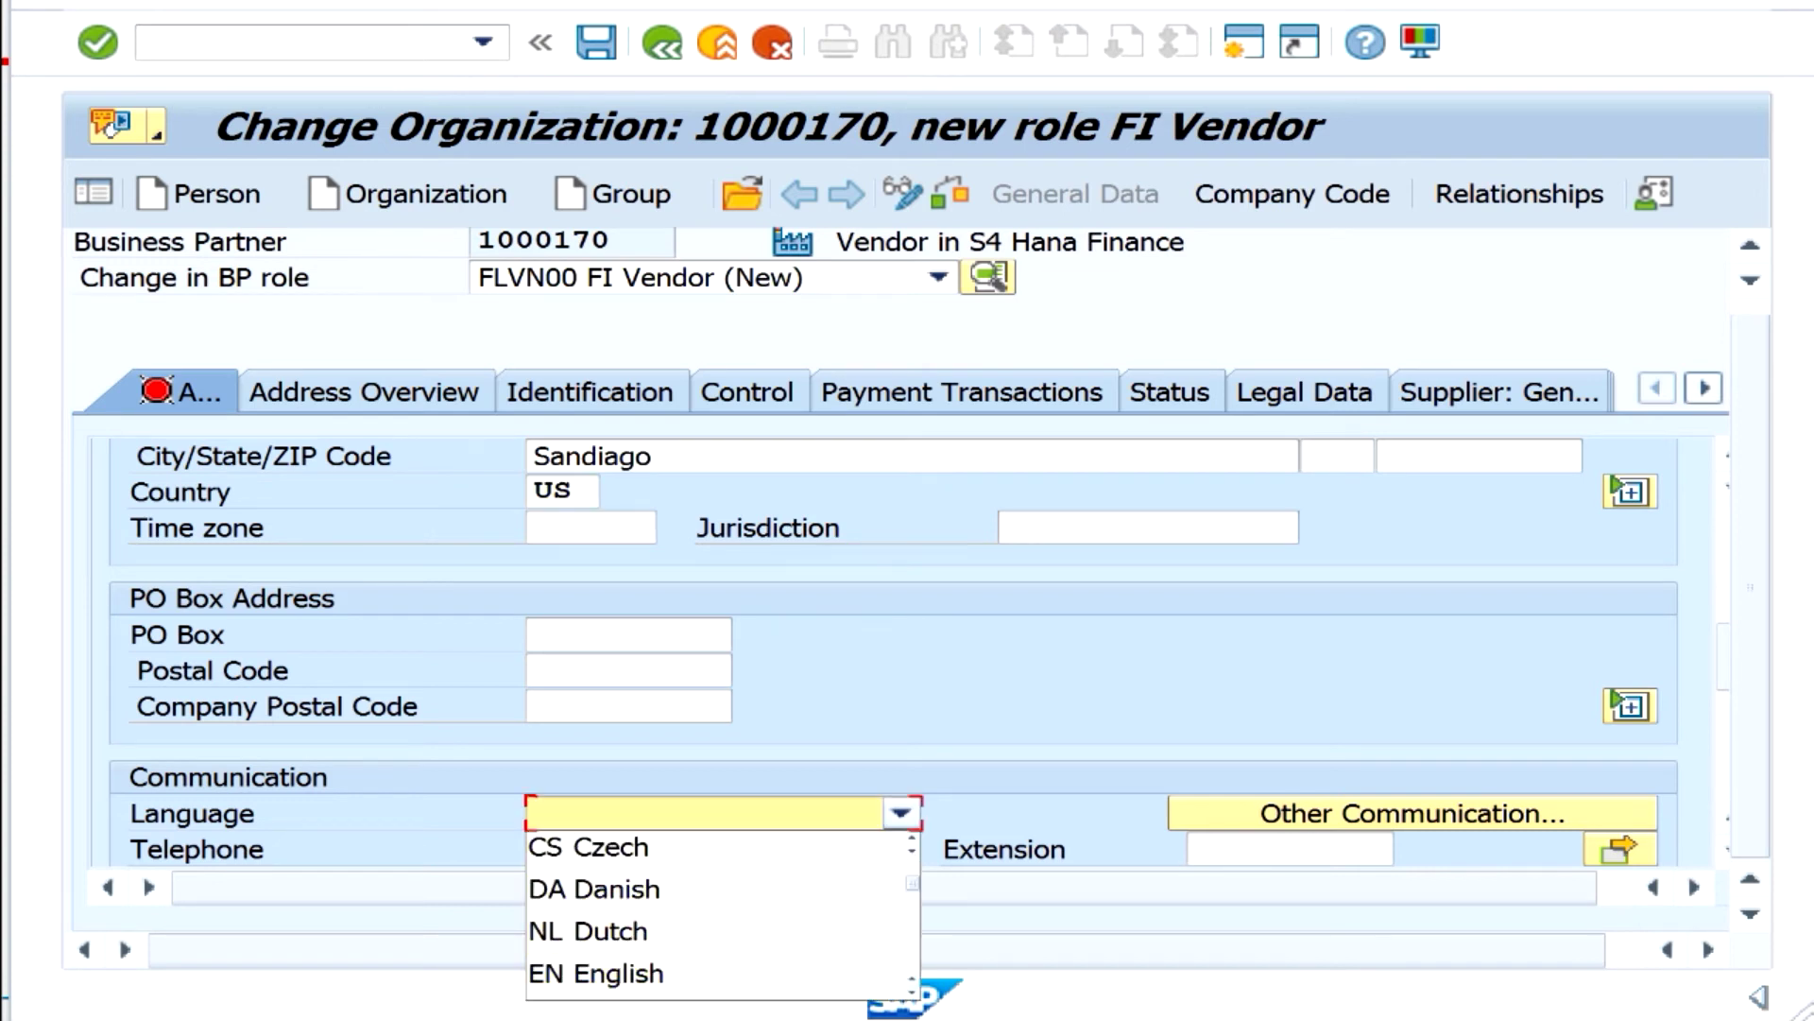
key("Return")
key("Return")
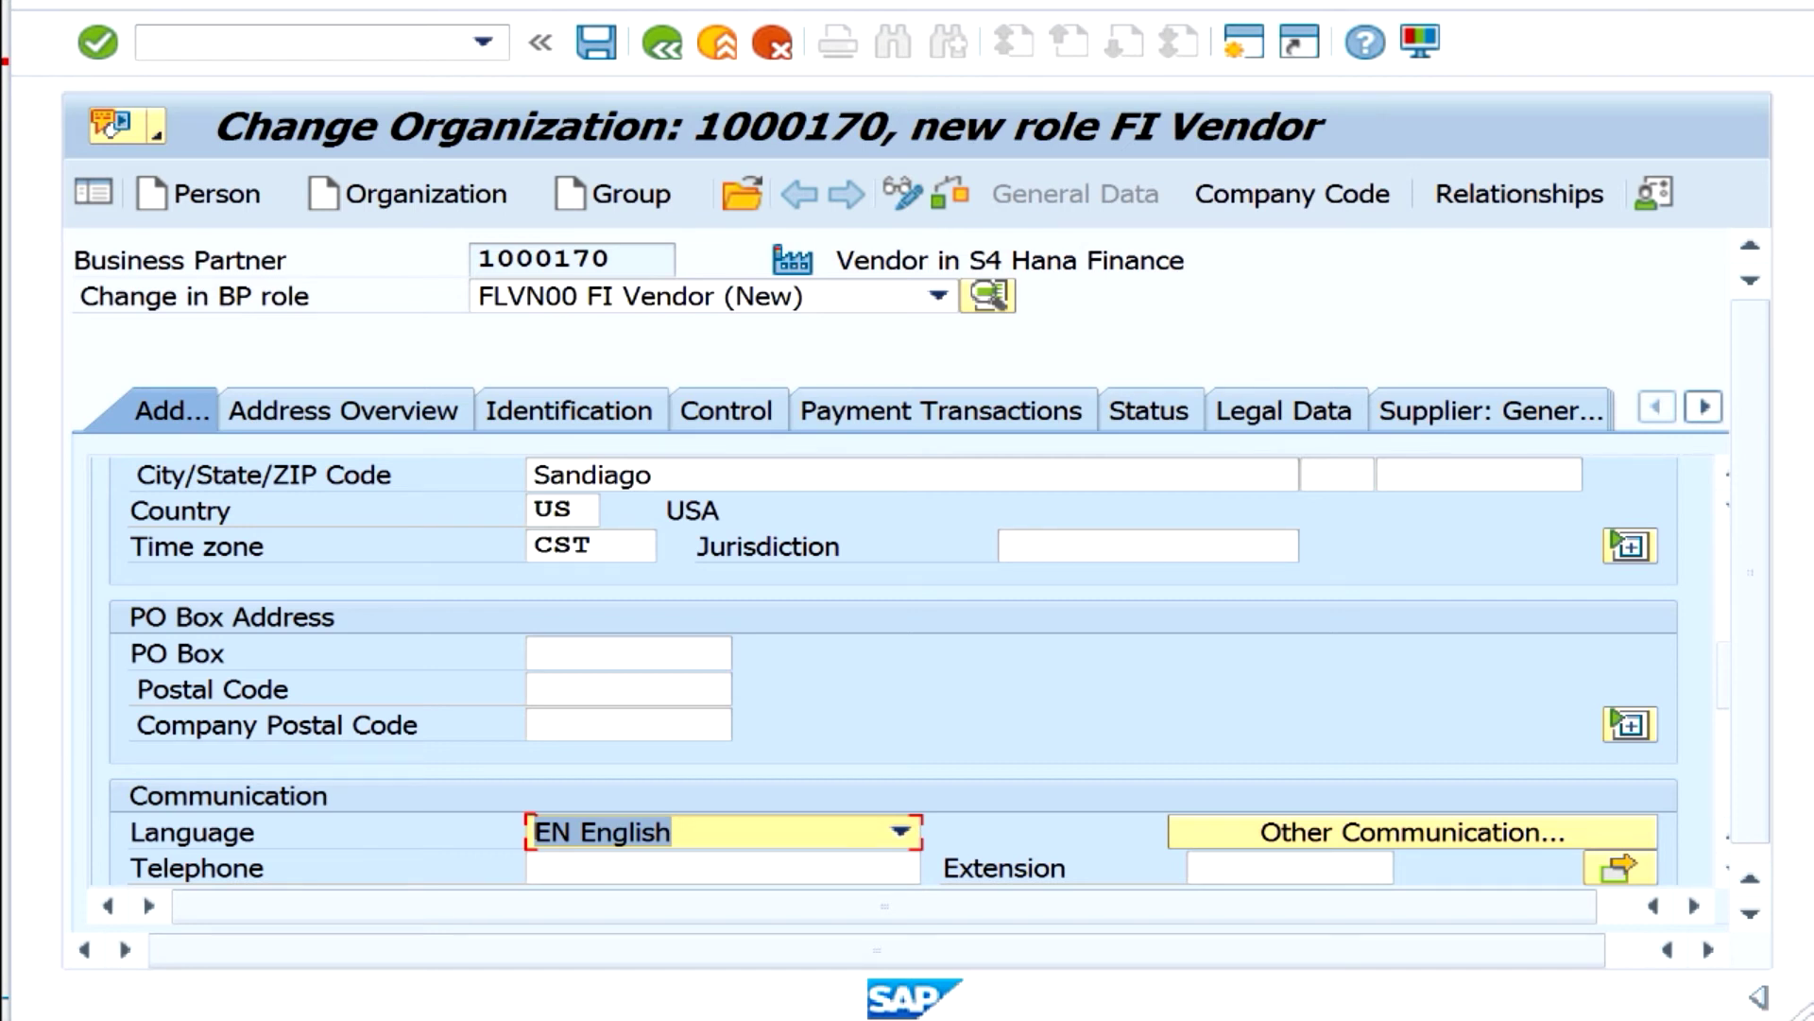
Review the FI vendor role's address overview, identification, control, bank details, status, legal, supplier general and supplier tax data.
left_click(343, 410)
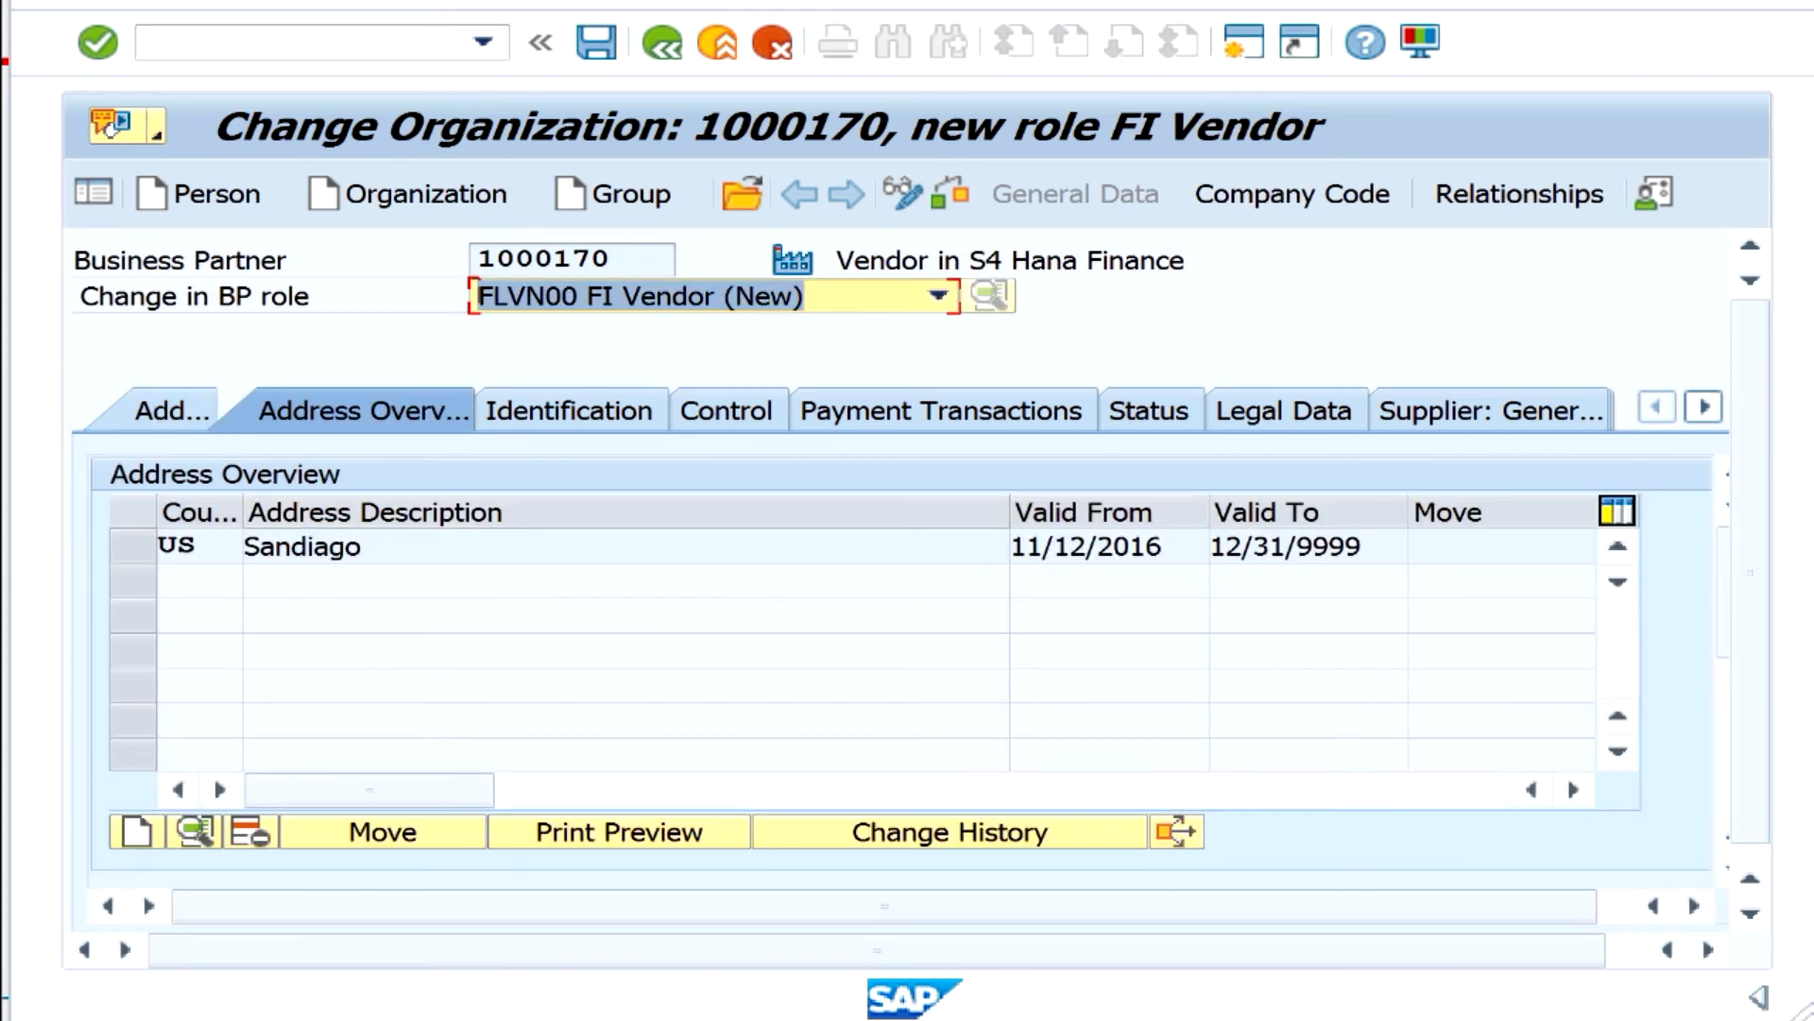
left_click(569, 410)
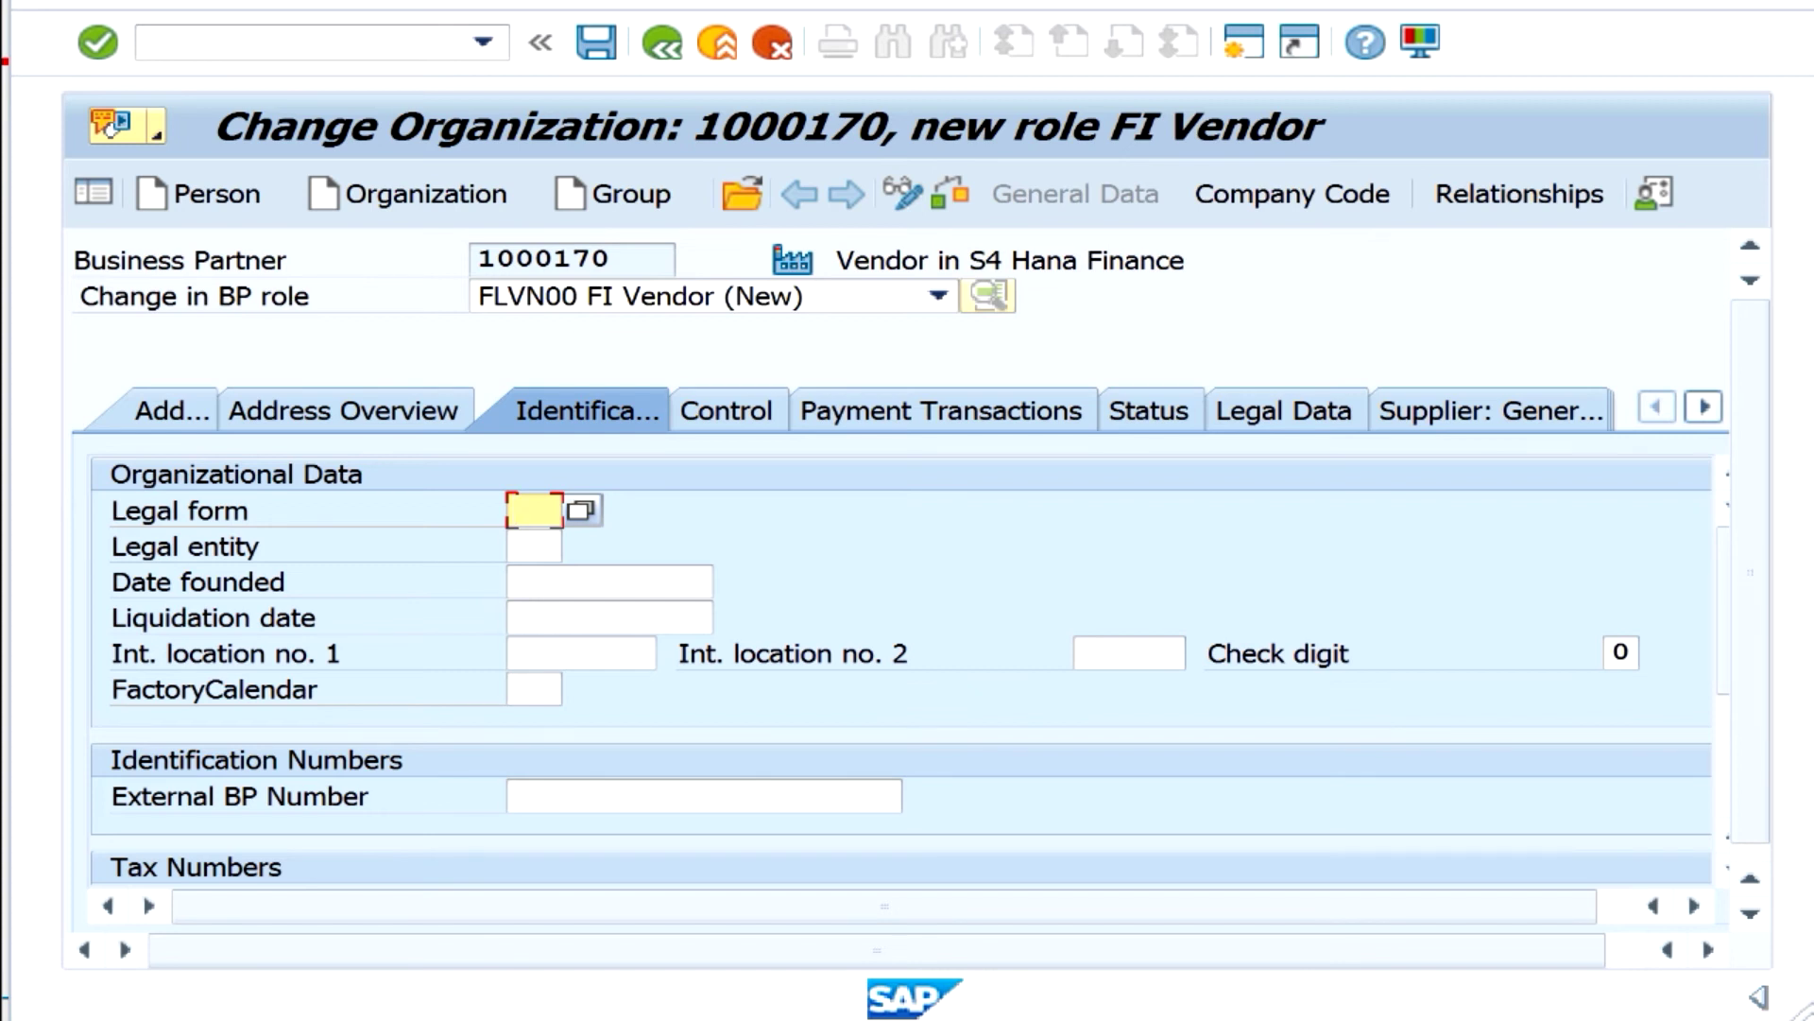
left_click(726, 410)
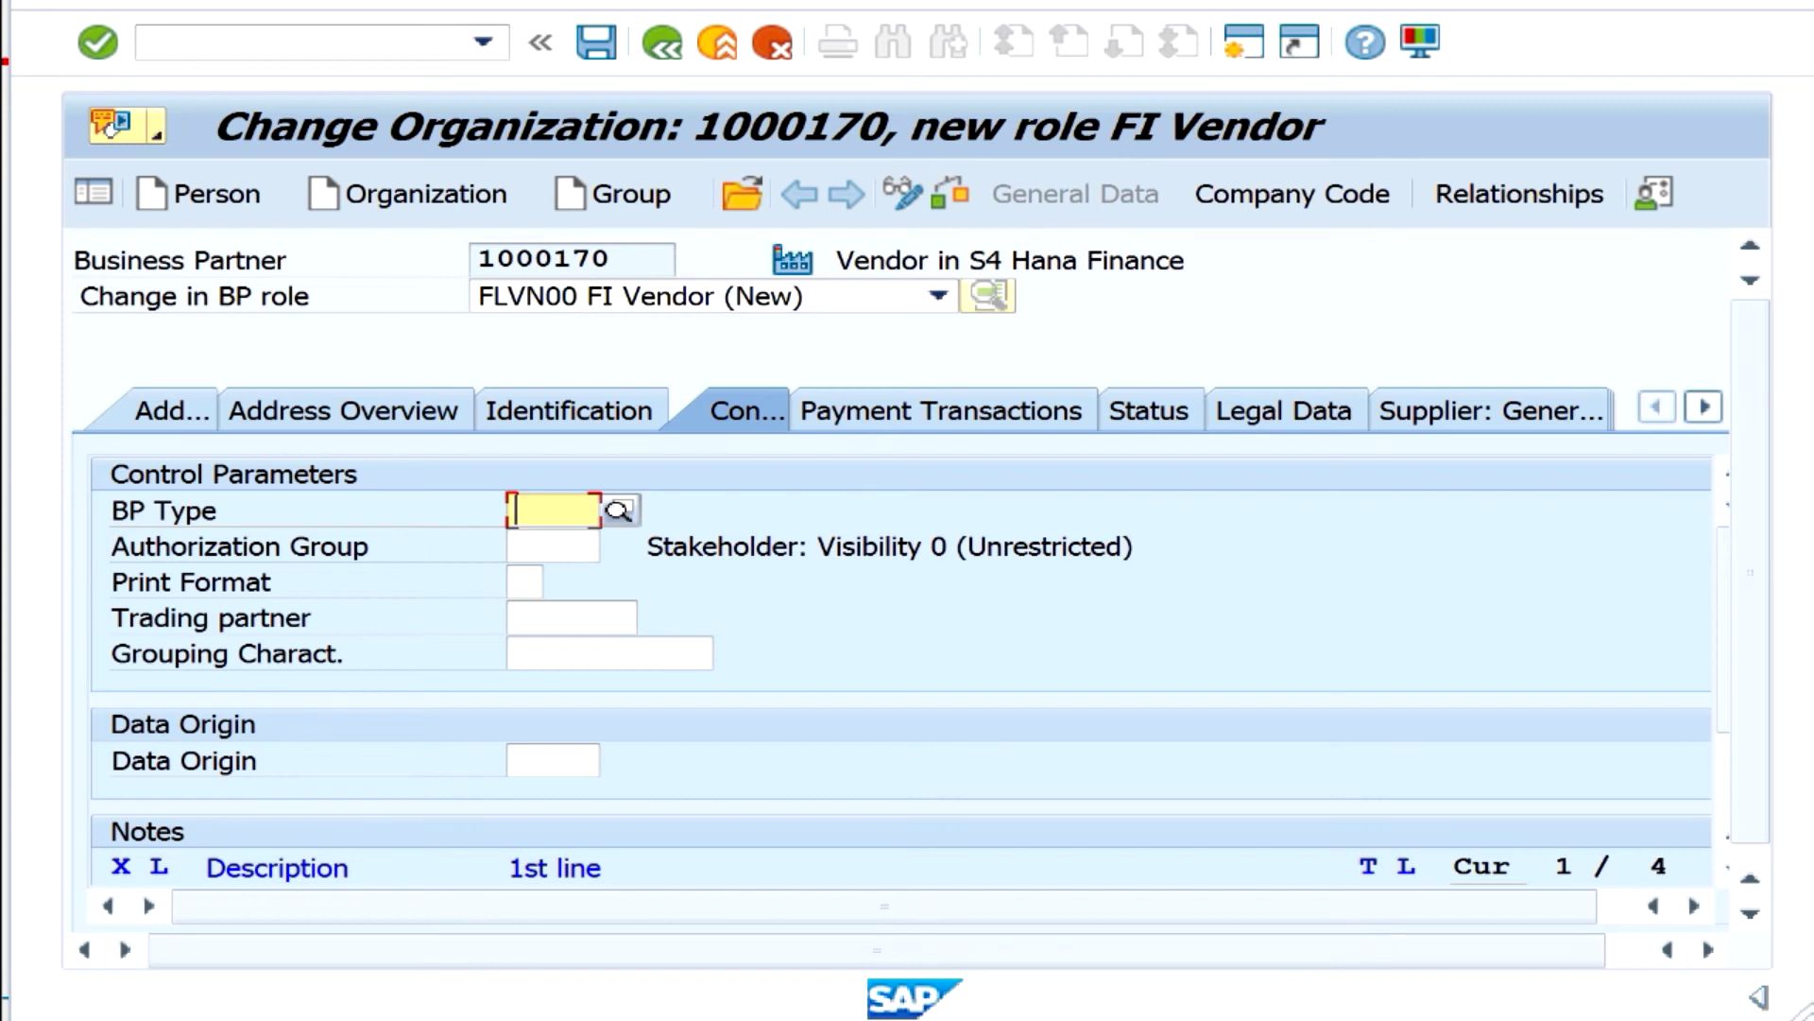
left_click(553, 546)
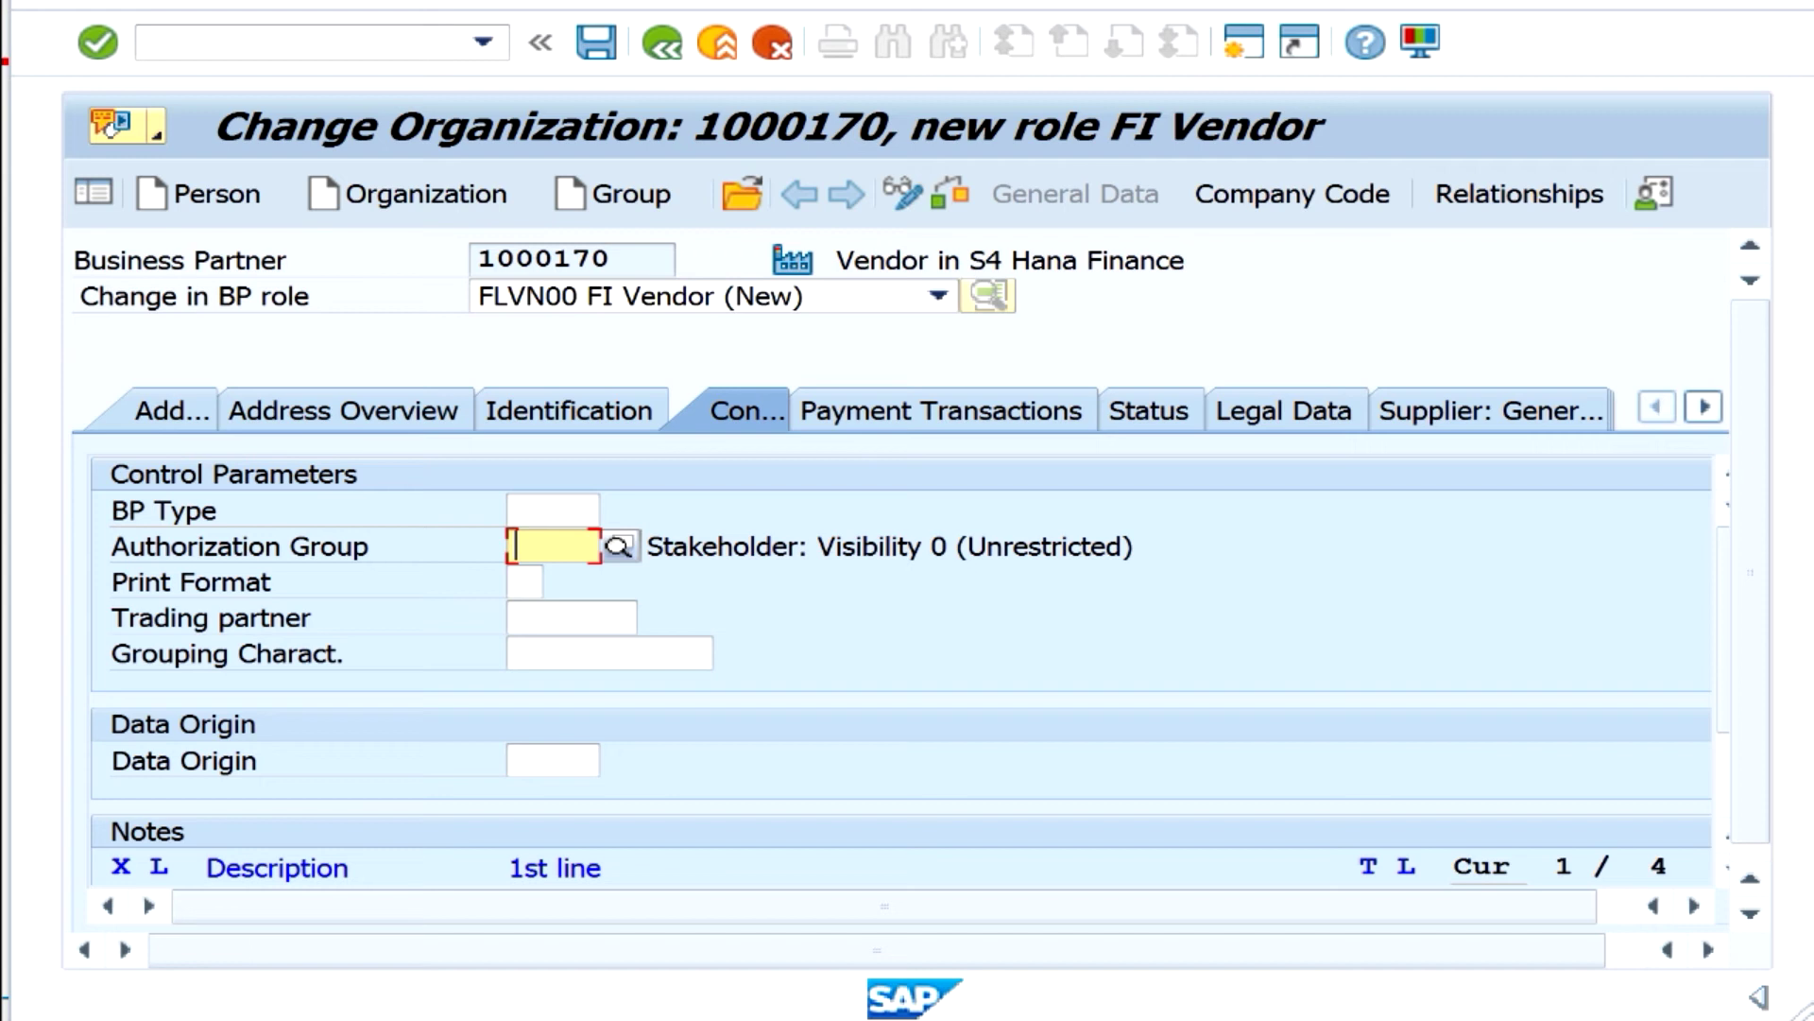
left_click(941, 410)
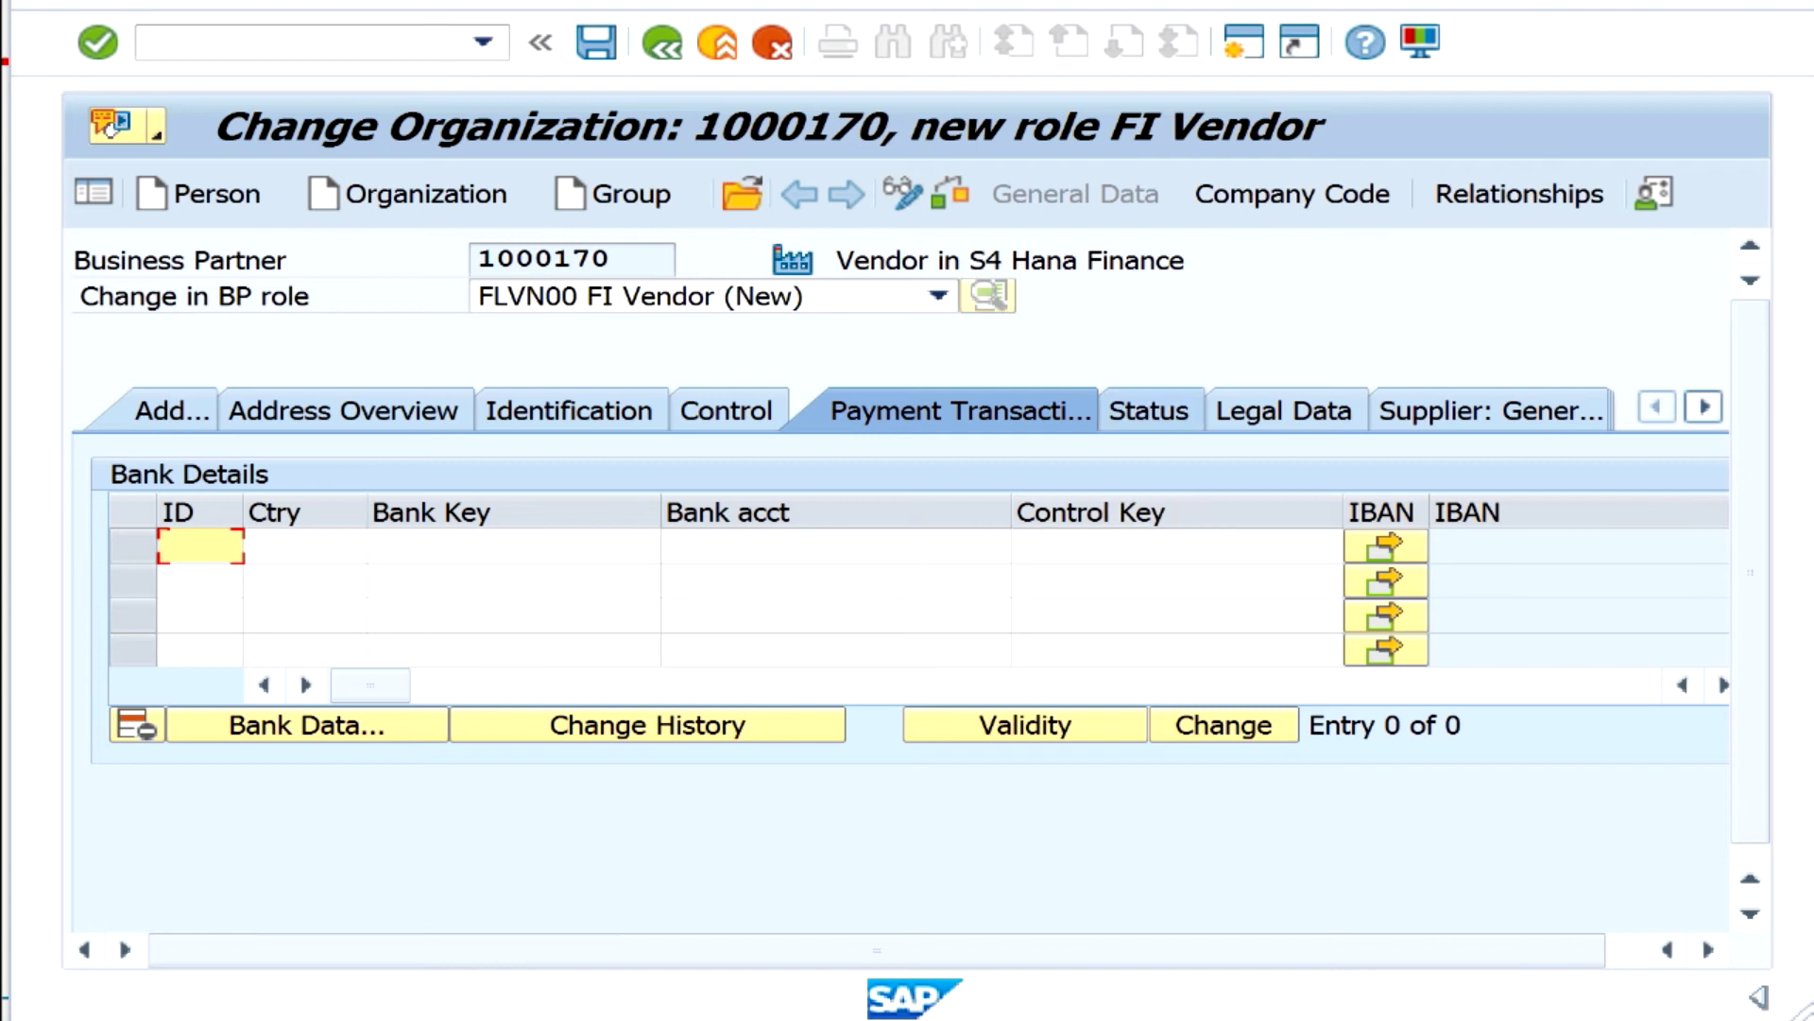
left_click(1149, 410)
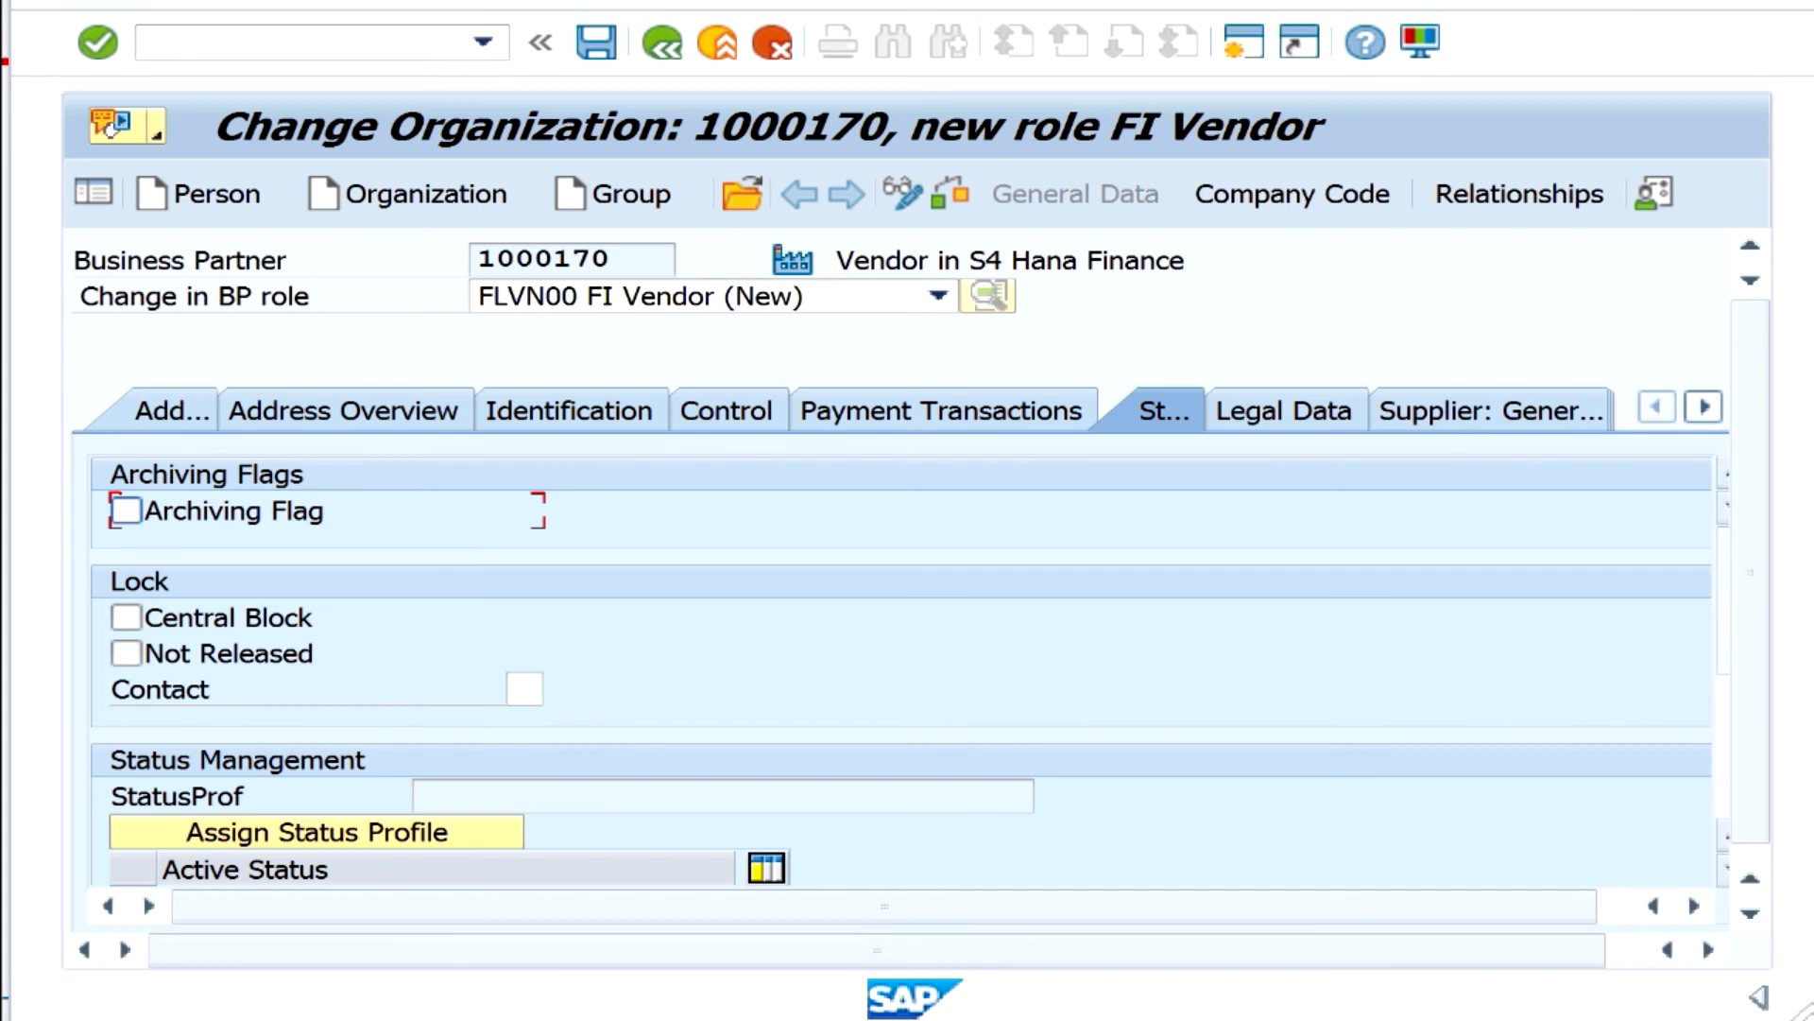
scroll(902, 652, "down", 1)
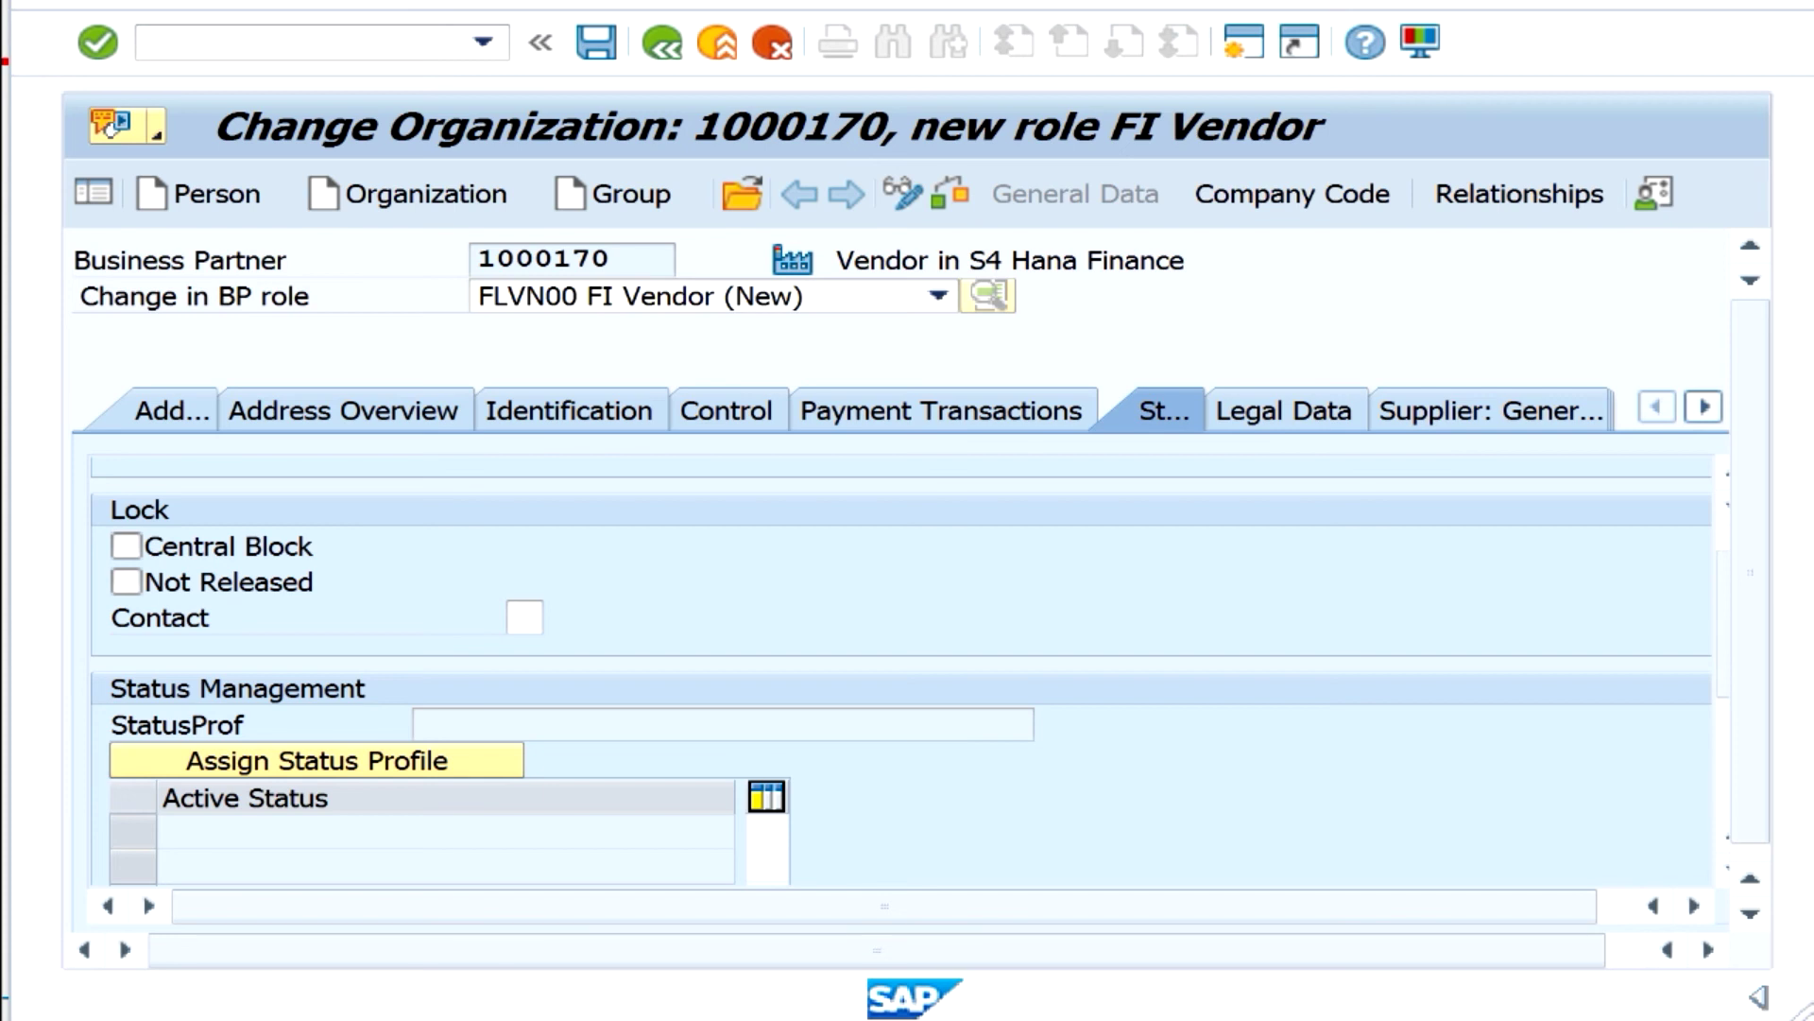
scroll(902, 671, "up", 1)
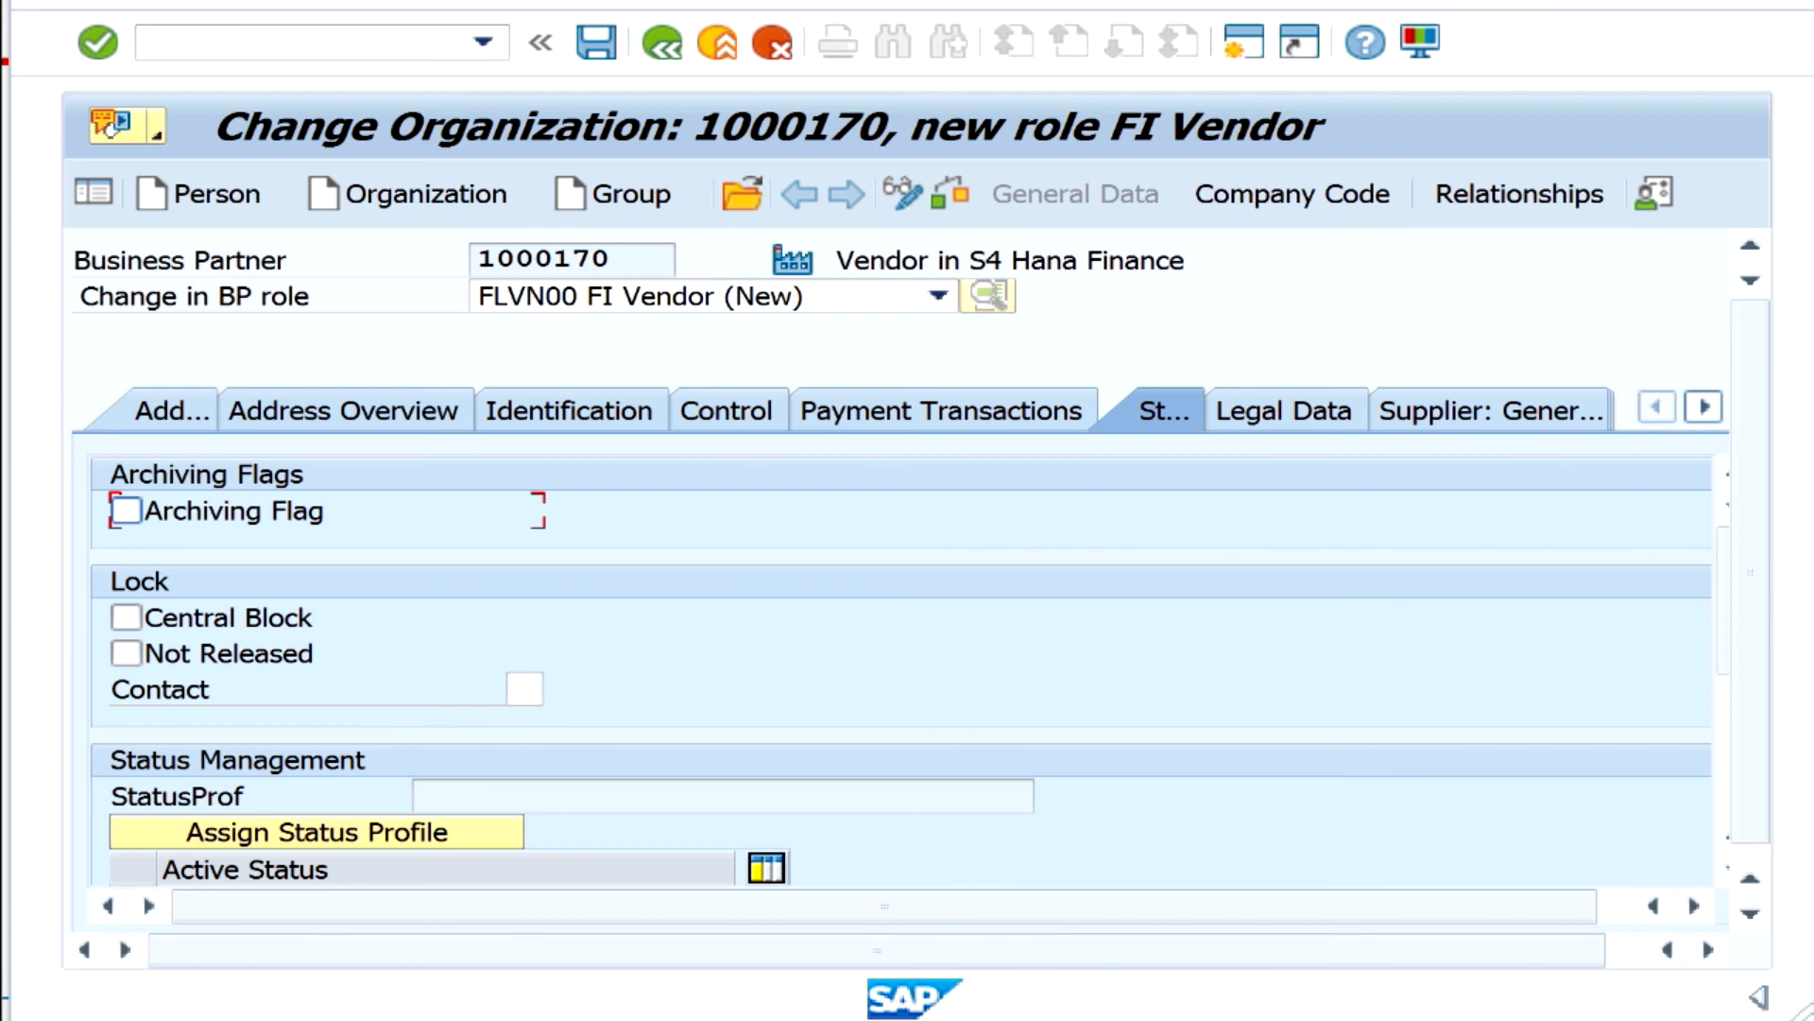
left_click(1284, 410)
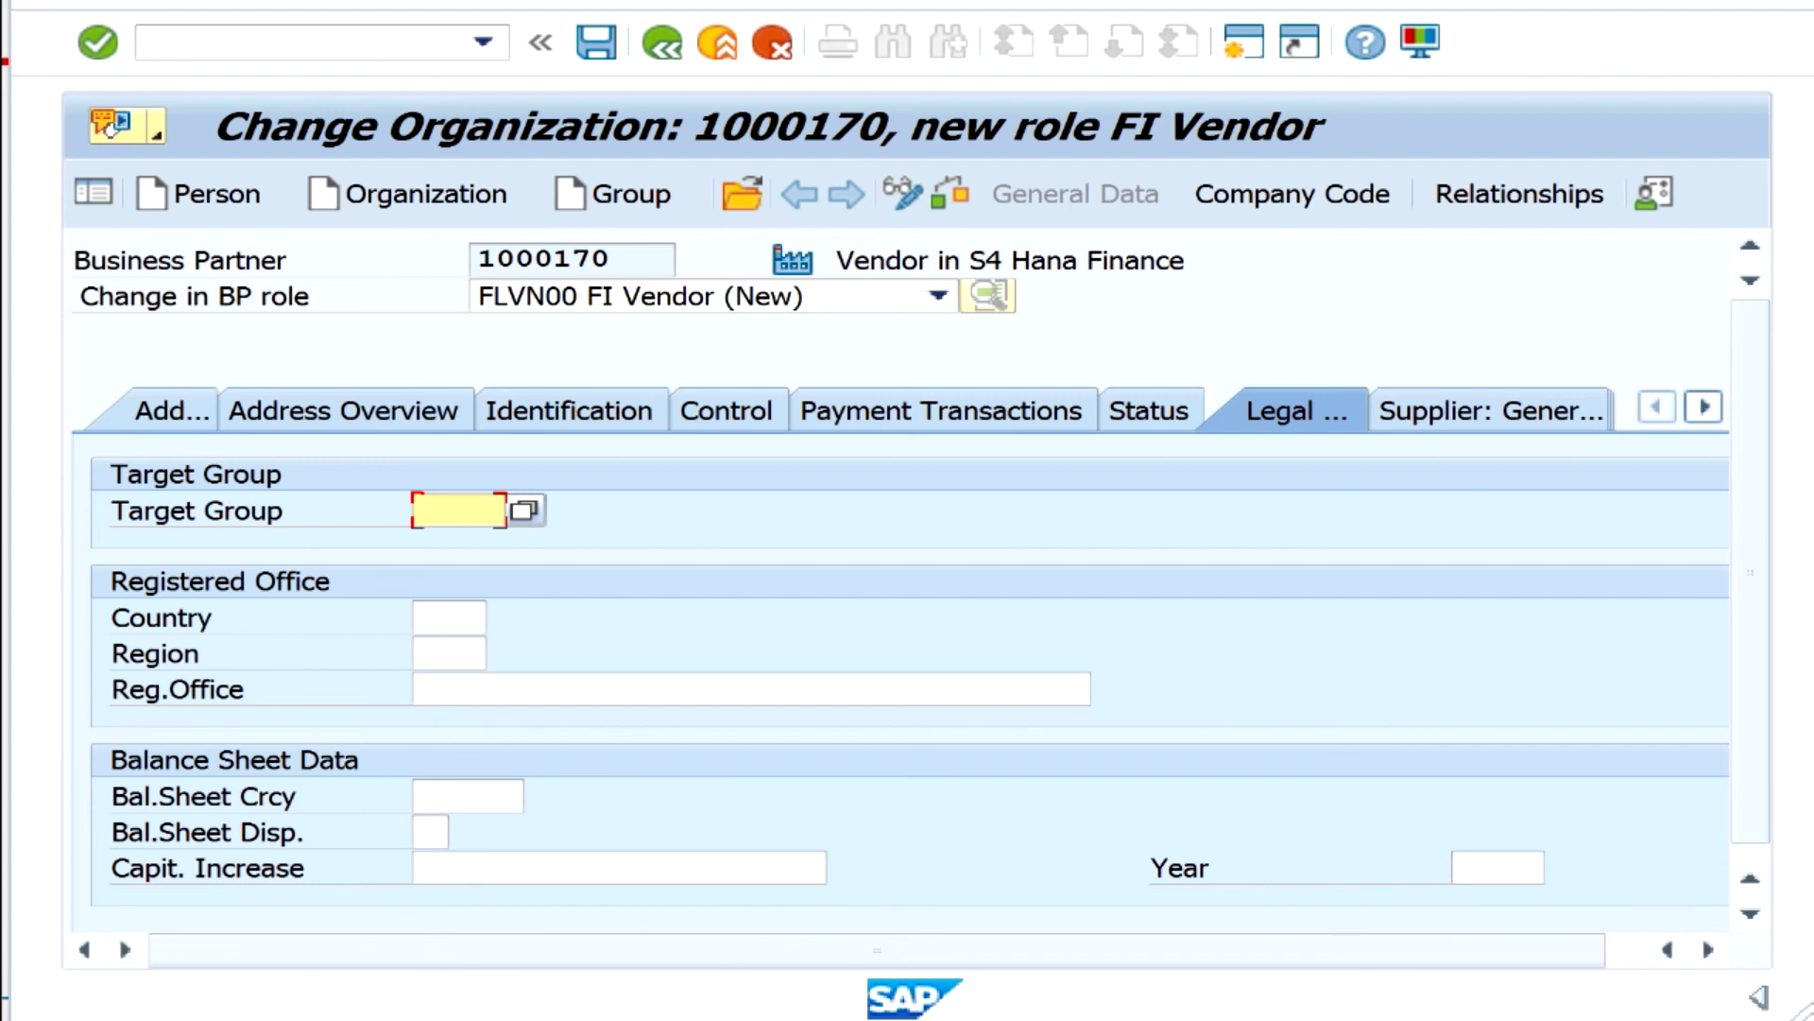
left_click(1490, 410)
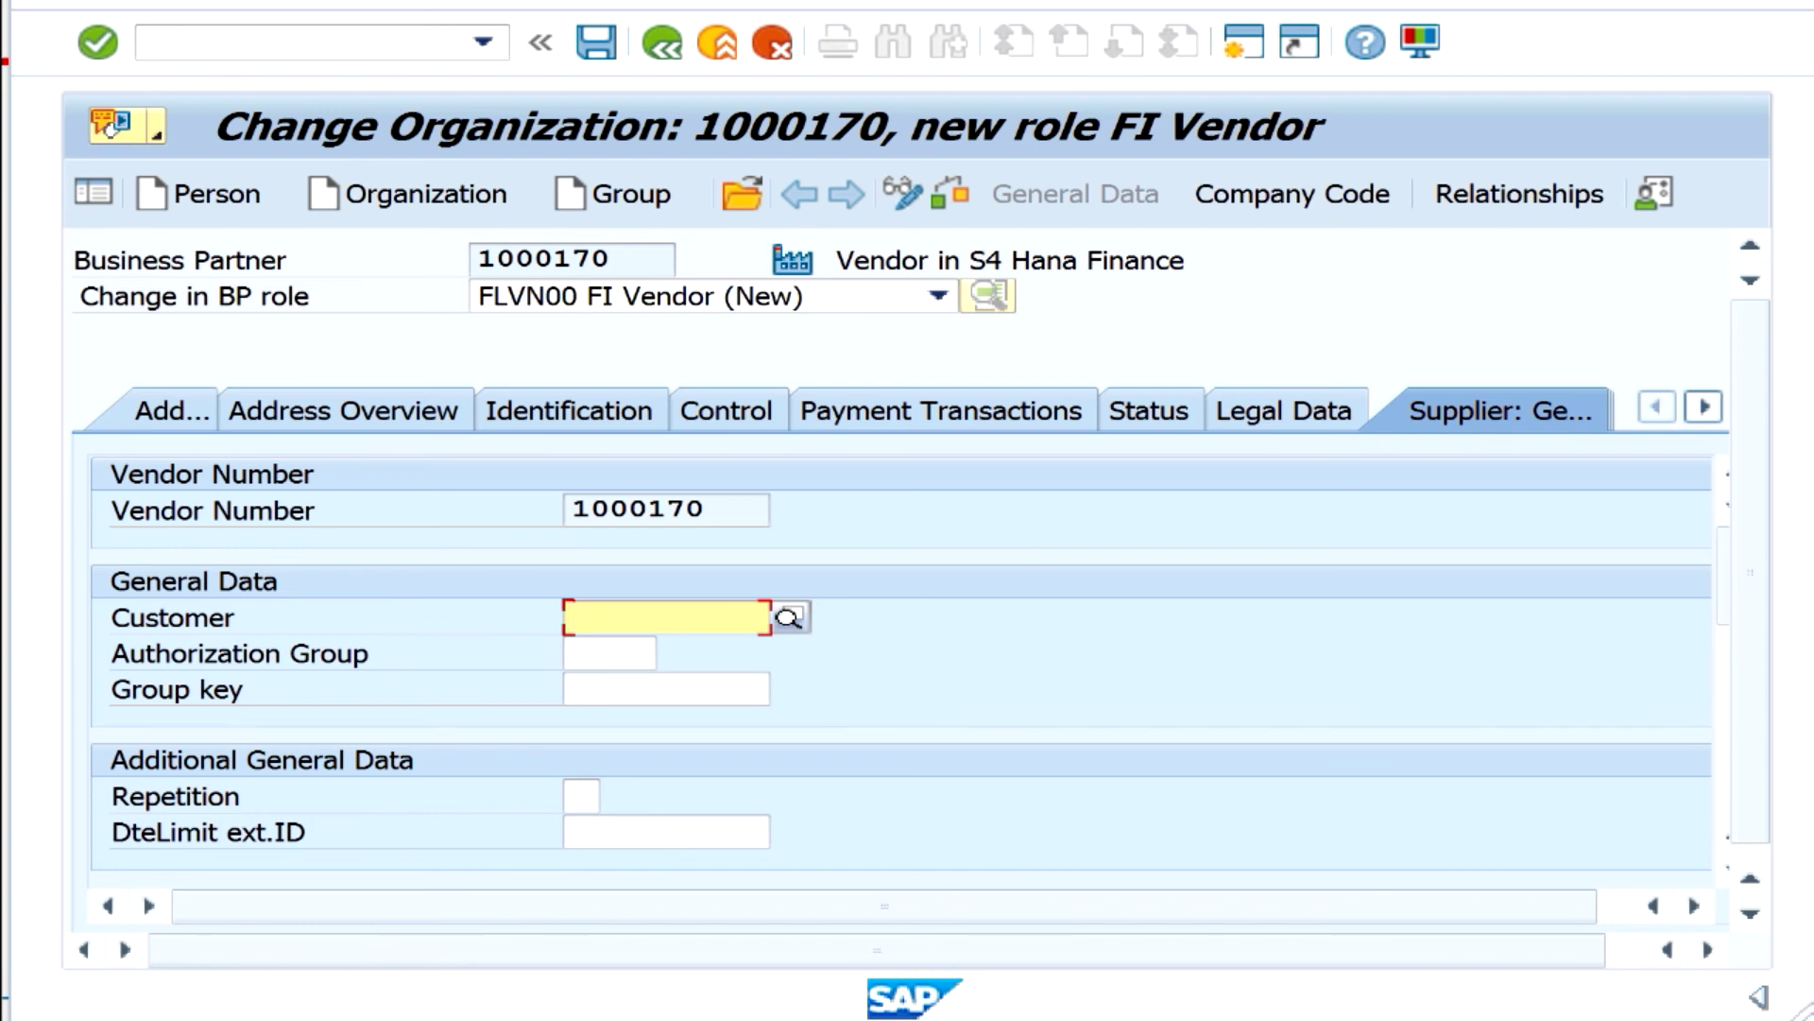
left_click(1703, 407)
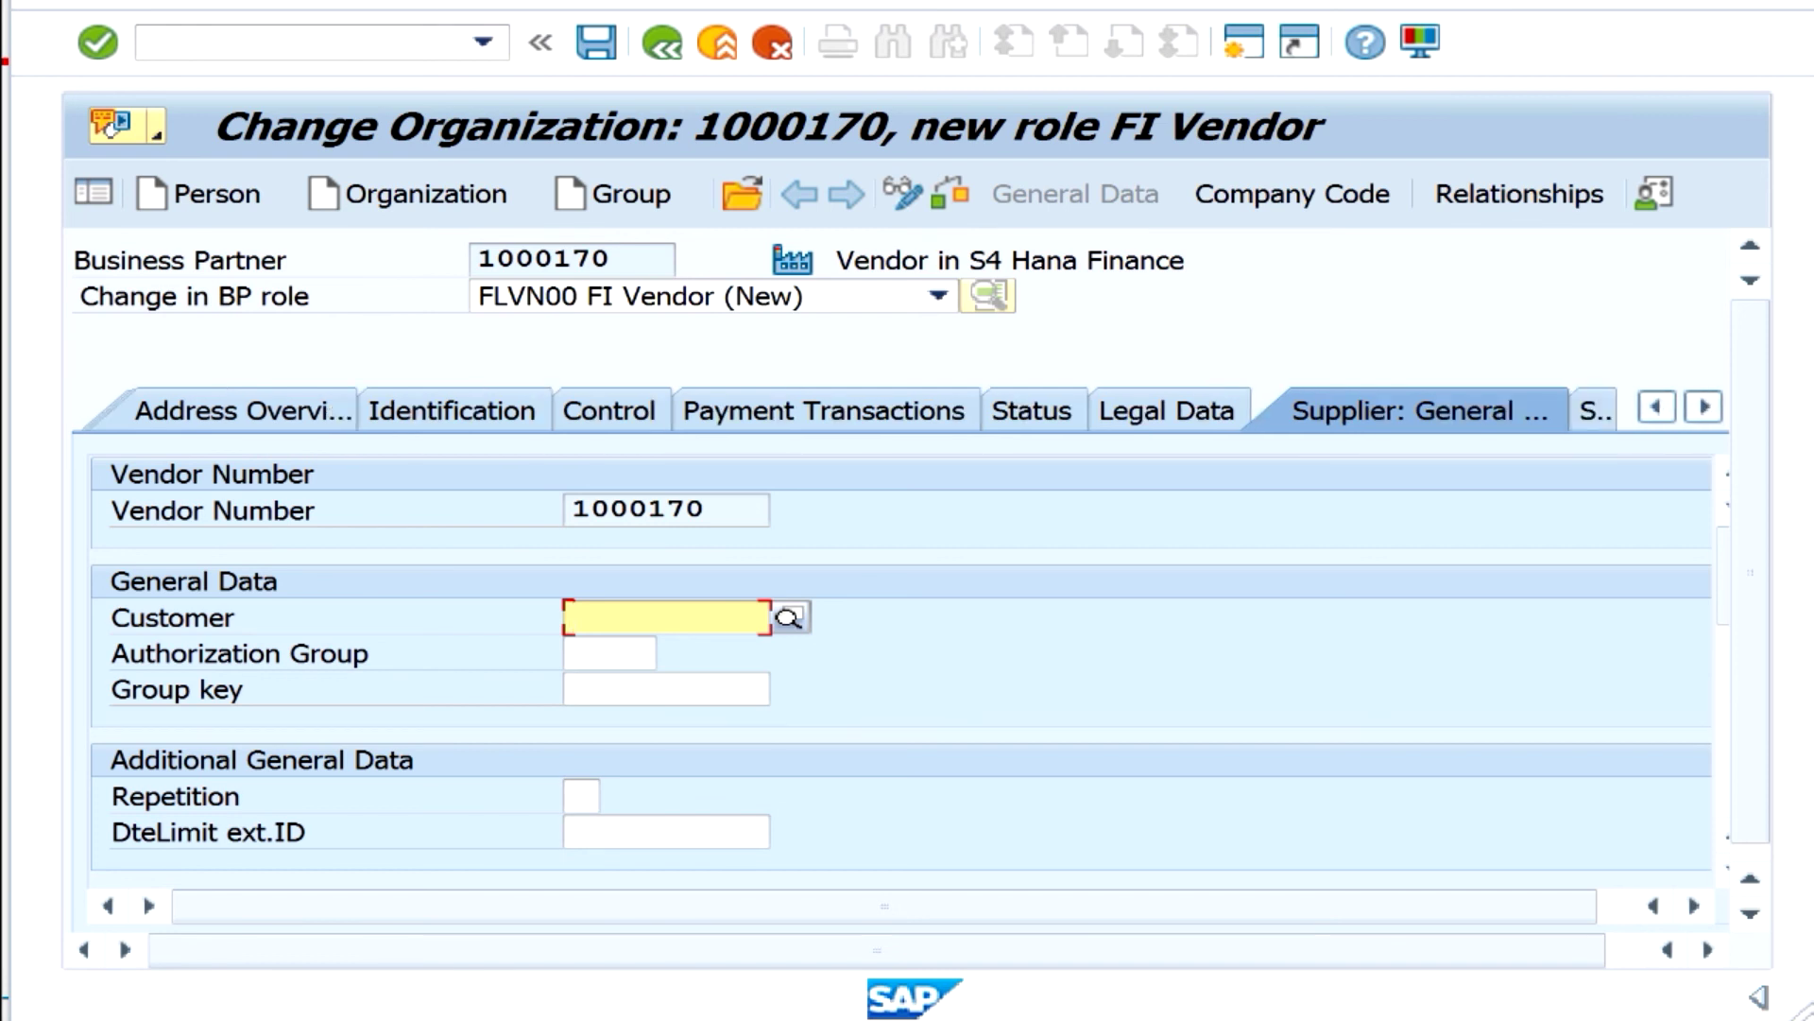
left_click(1594, 409)
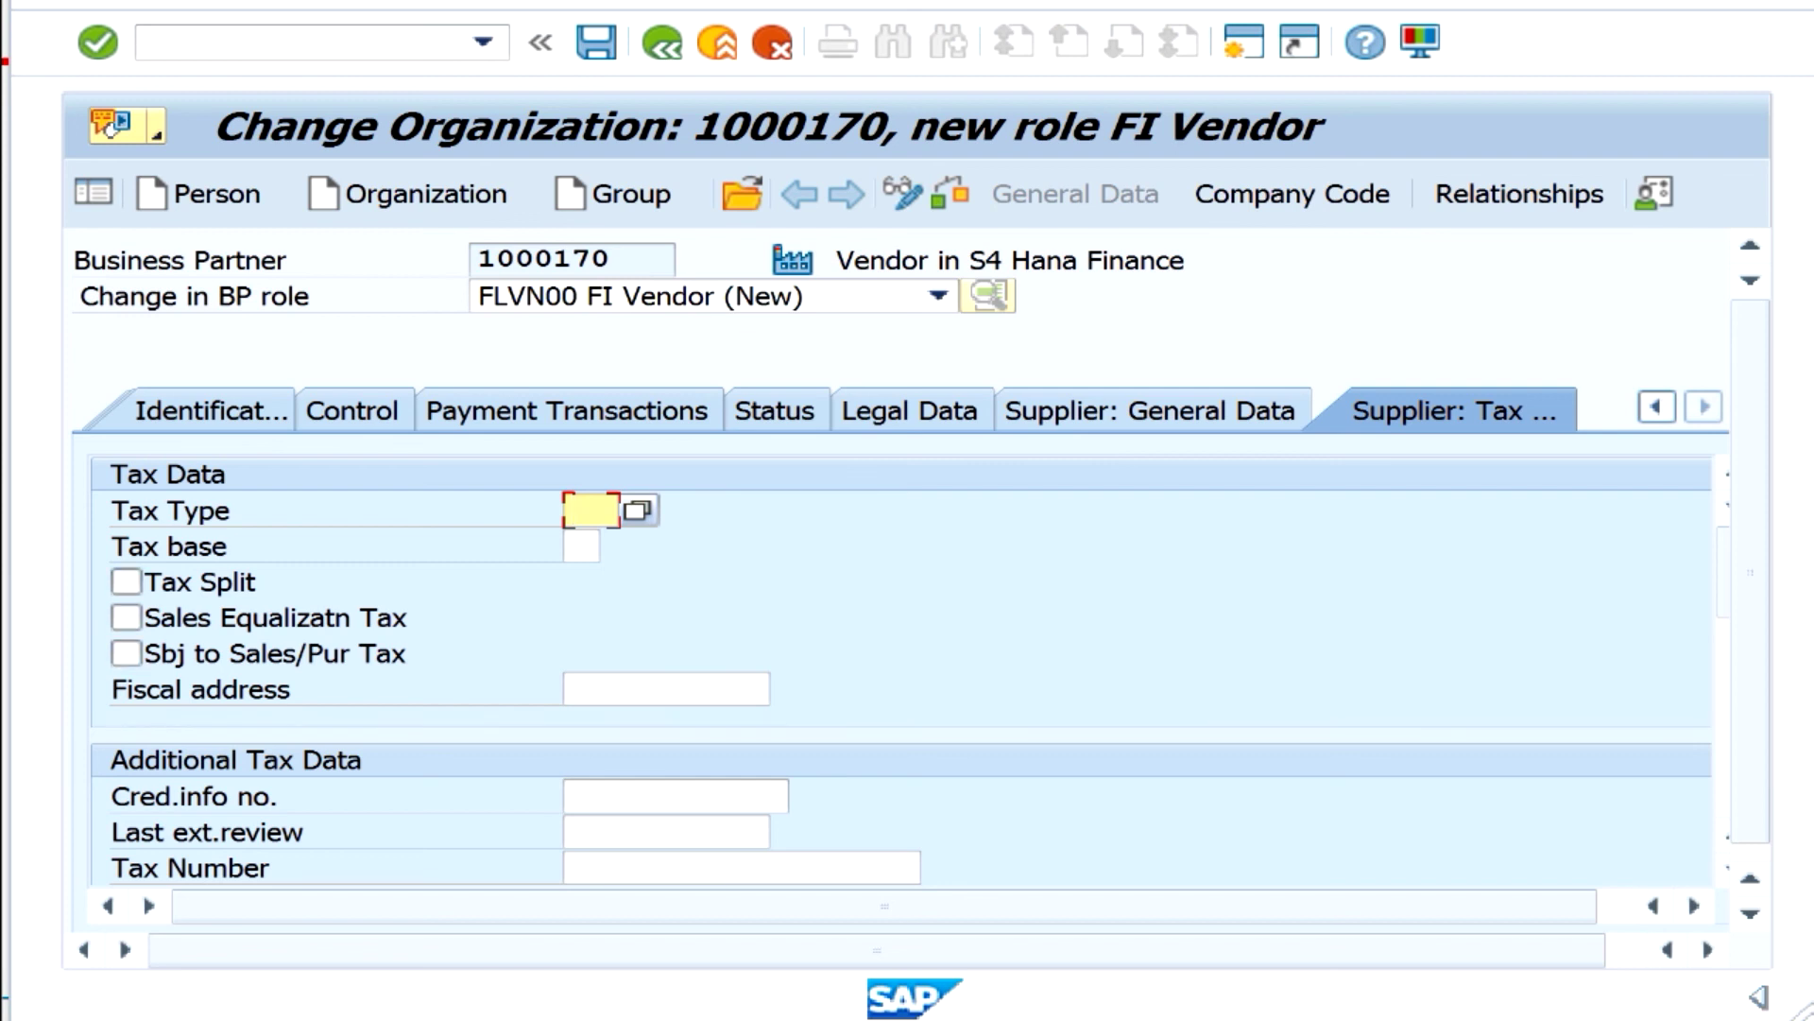
scroll(902, 577, "down", 1)
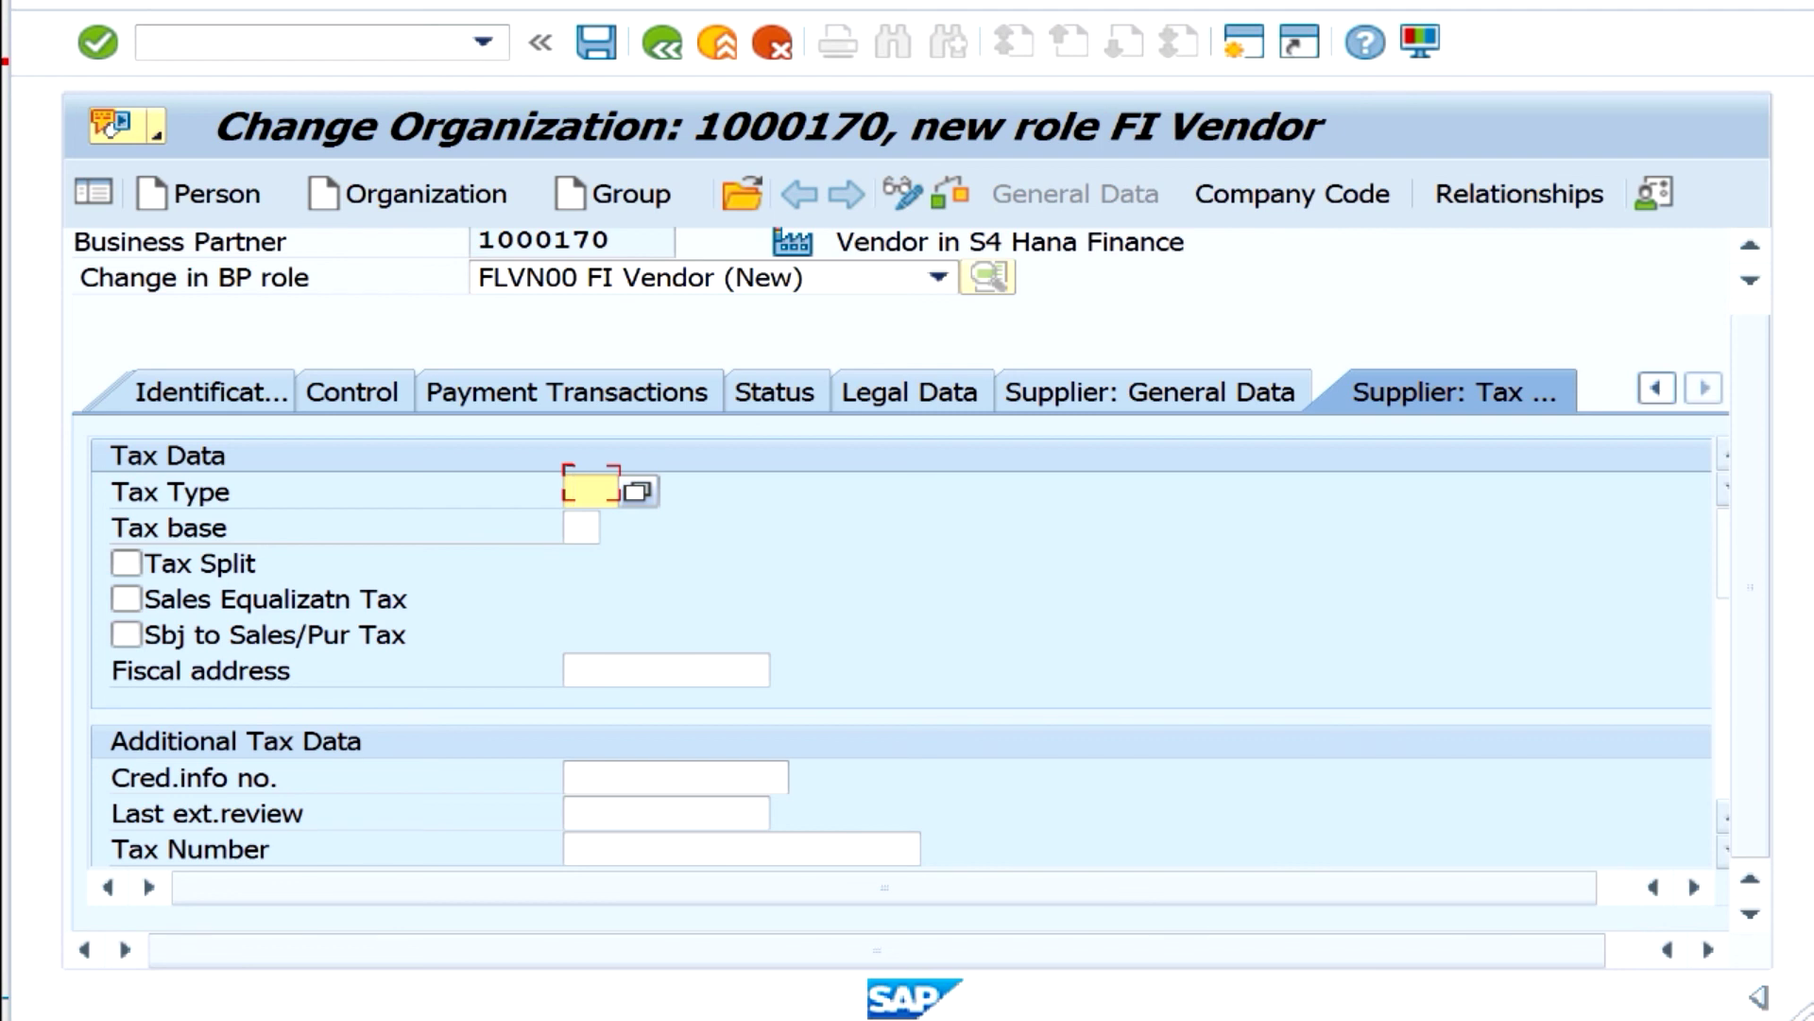
Examine the supplier tax data, from the tax type fields through the Tax Calculation Korea section.
scroll(902, 652, "down", 5)
scroll(901, 652, "down", 5)
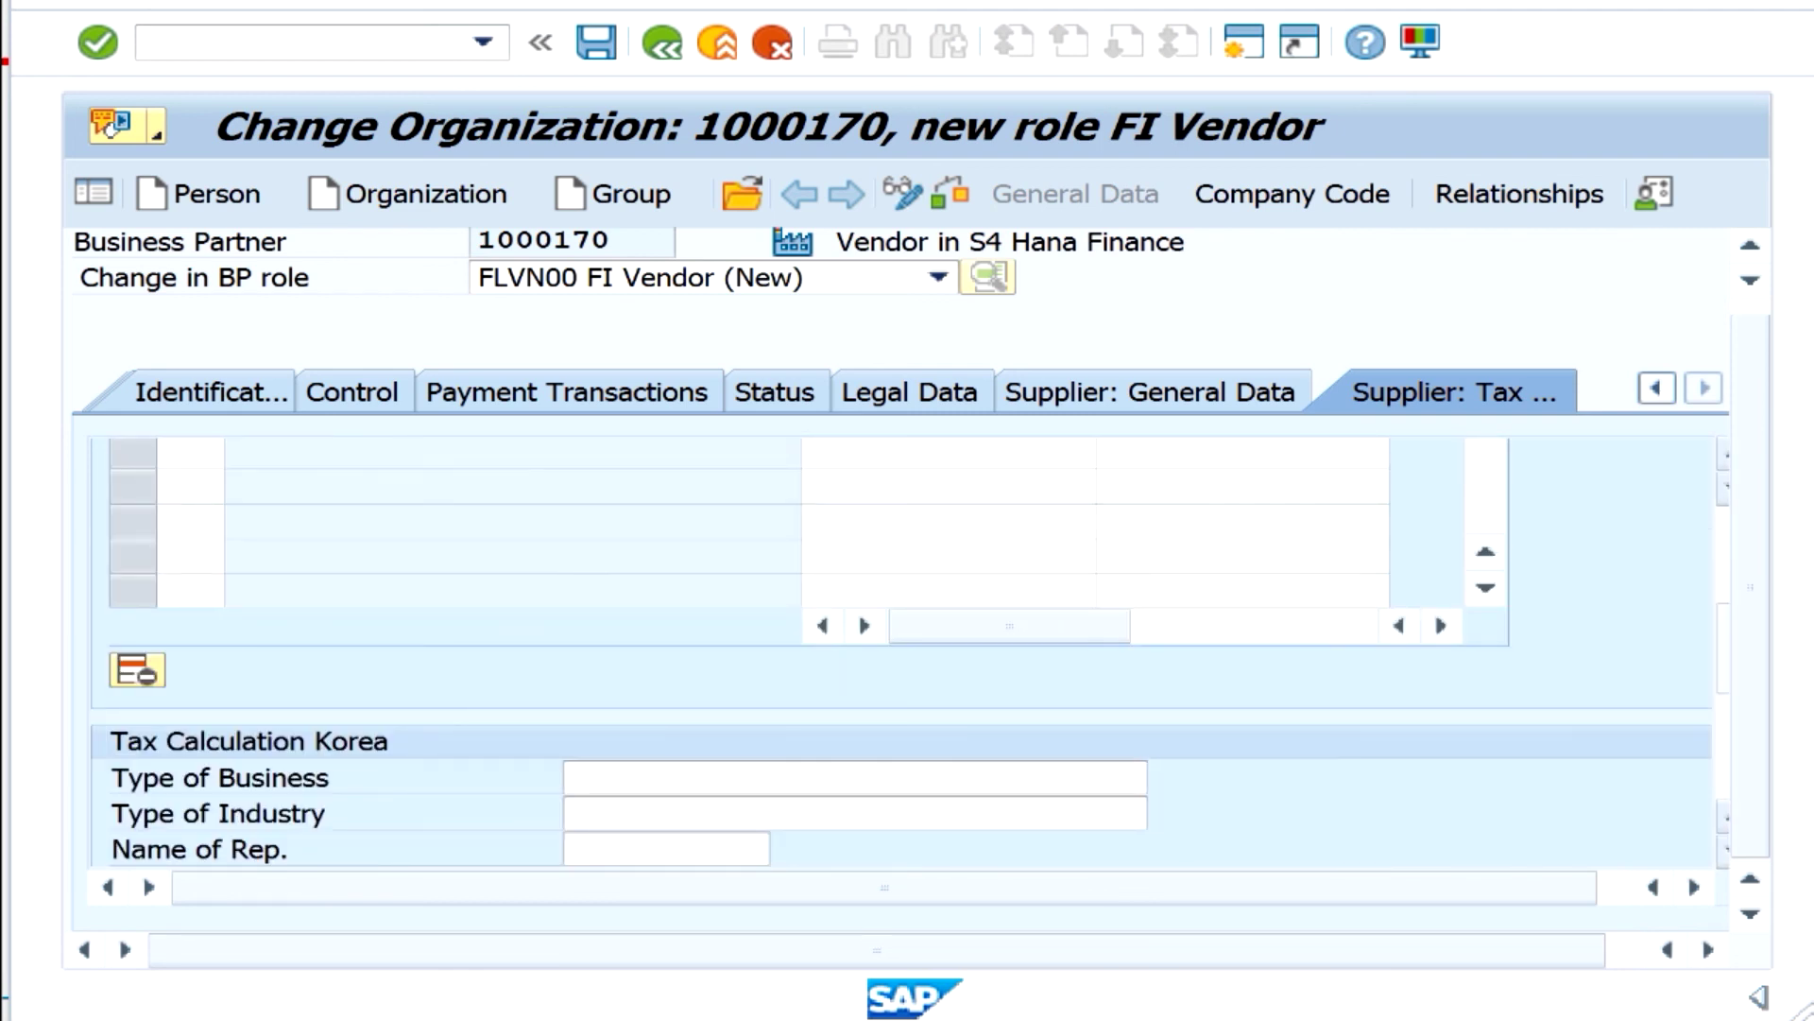
scroll(902, 652, "up", 5)
scroll(901, 652, "up", 3)
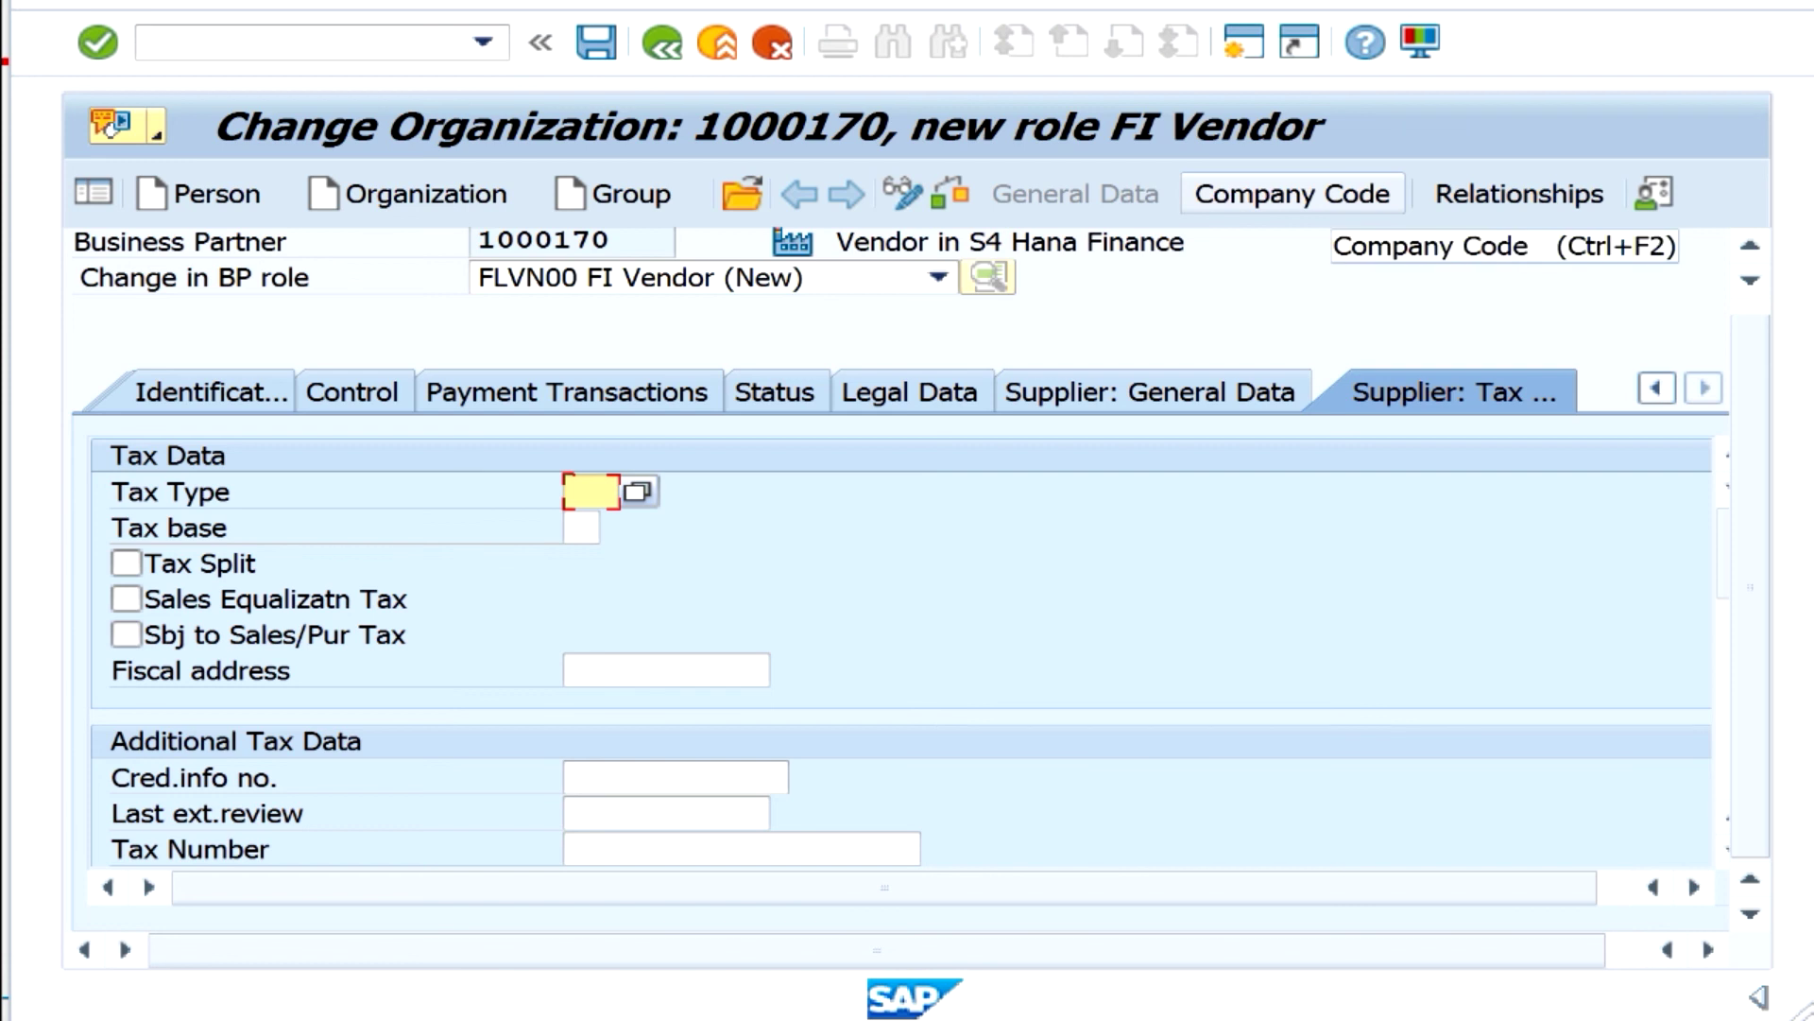
Open the FI vendor's company code data and compare the vendor number field with the business partner number.
left_click(1292, 194)
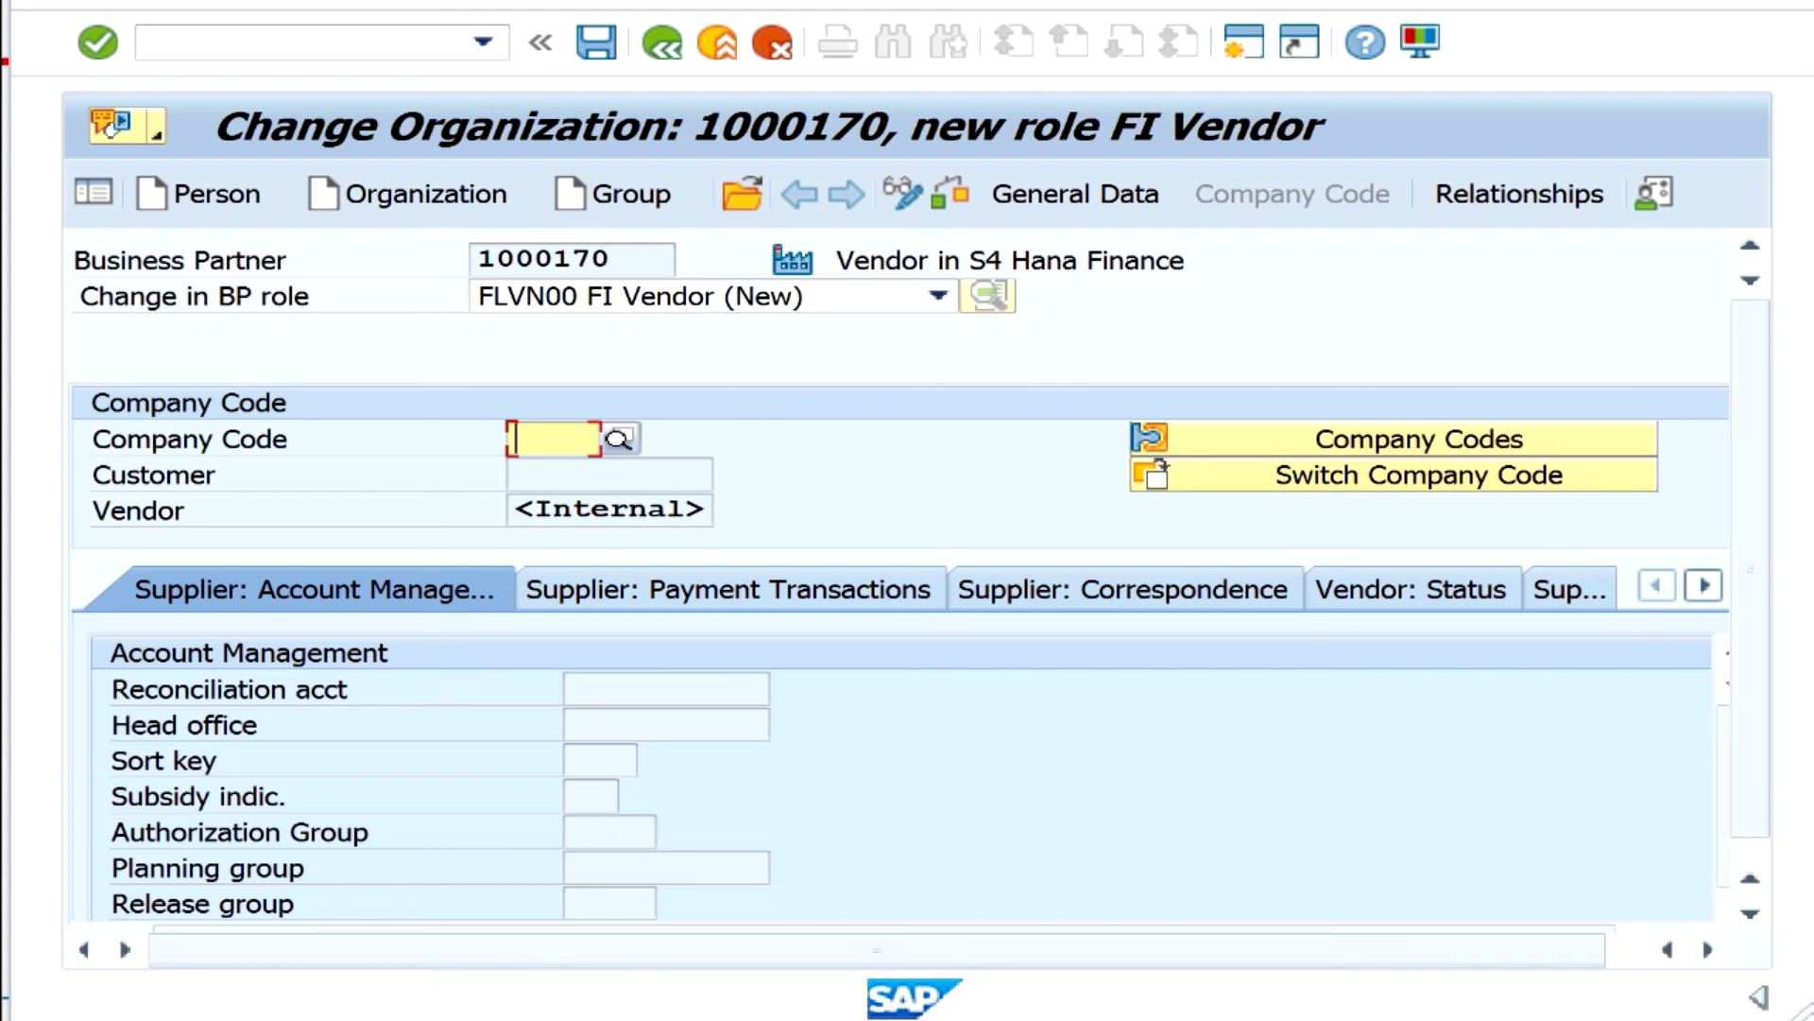
left_click(516, 509)
left_click_drag(516, 510, 709, 510)
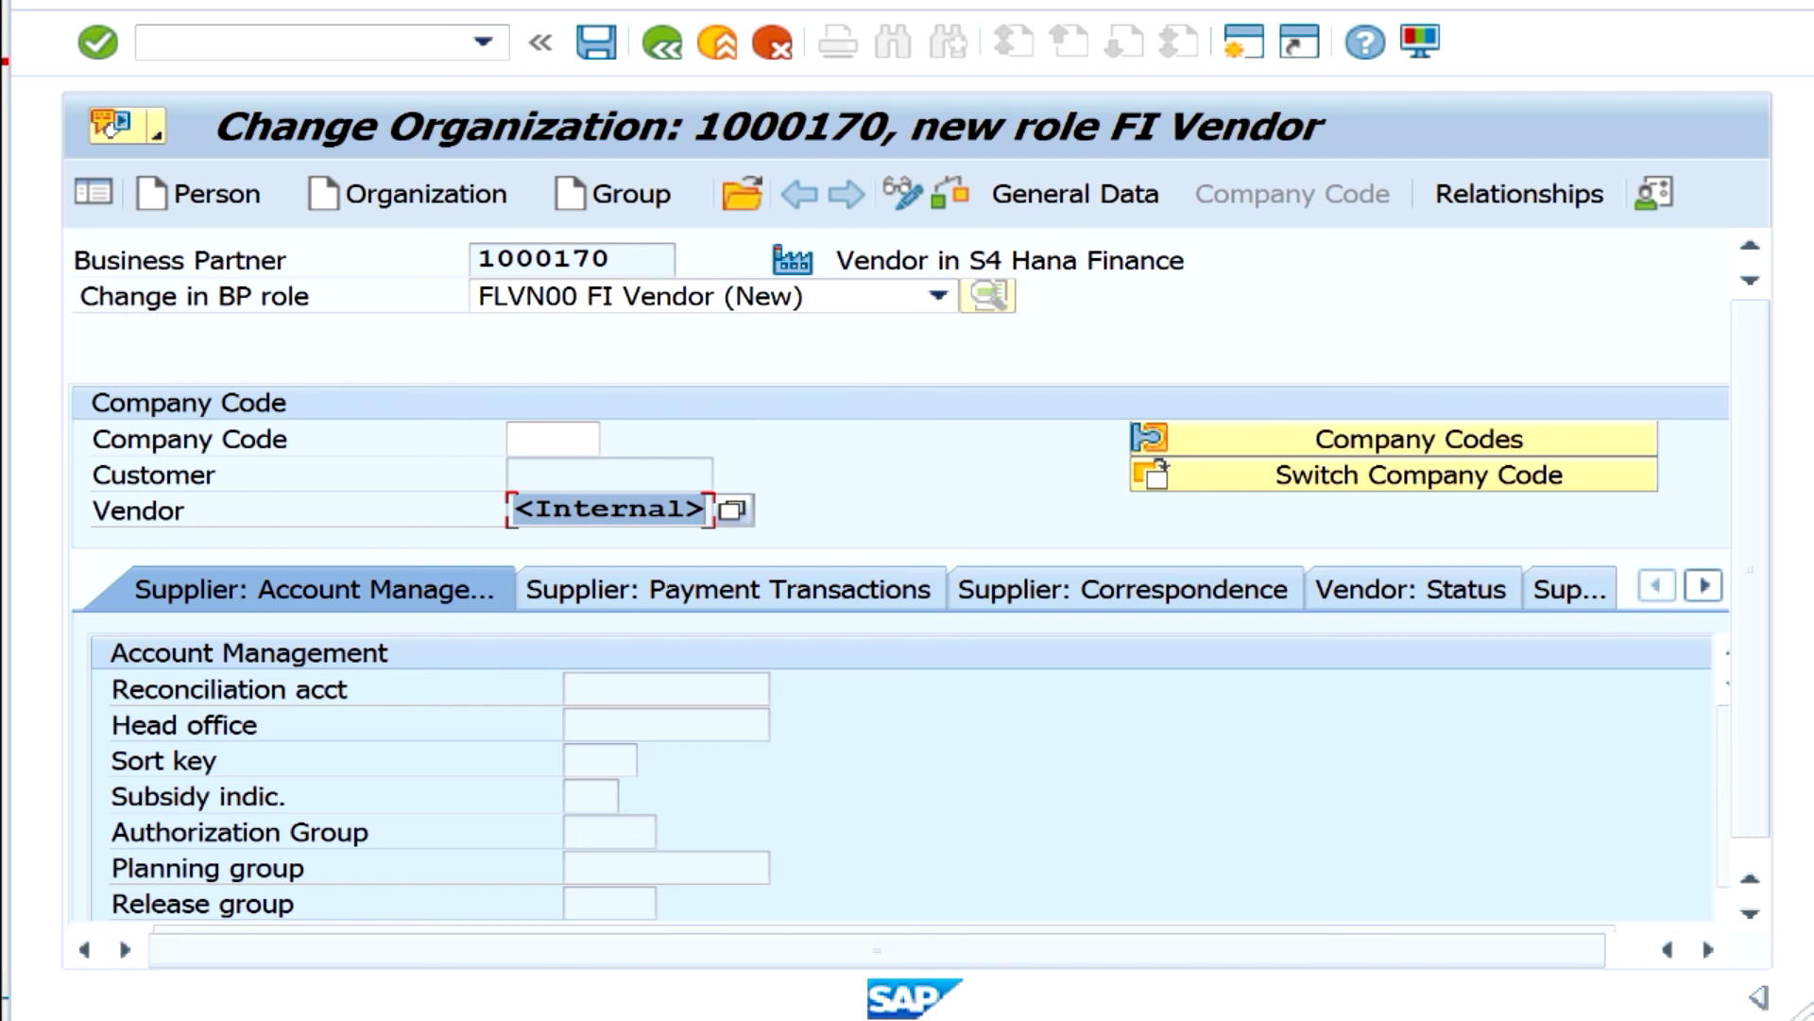
left_click_drag(619, 258, 477, 258)
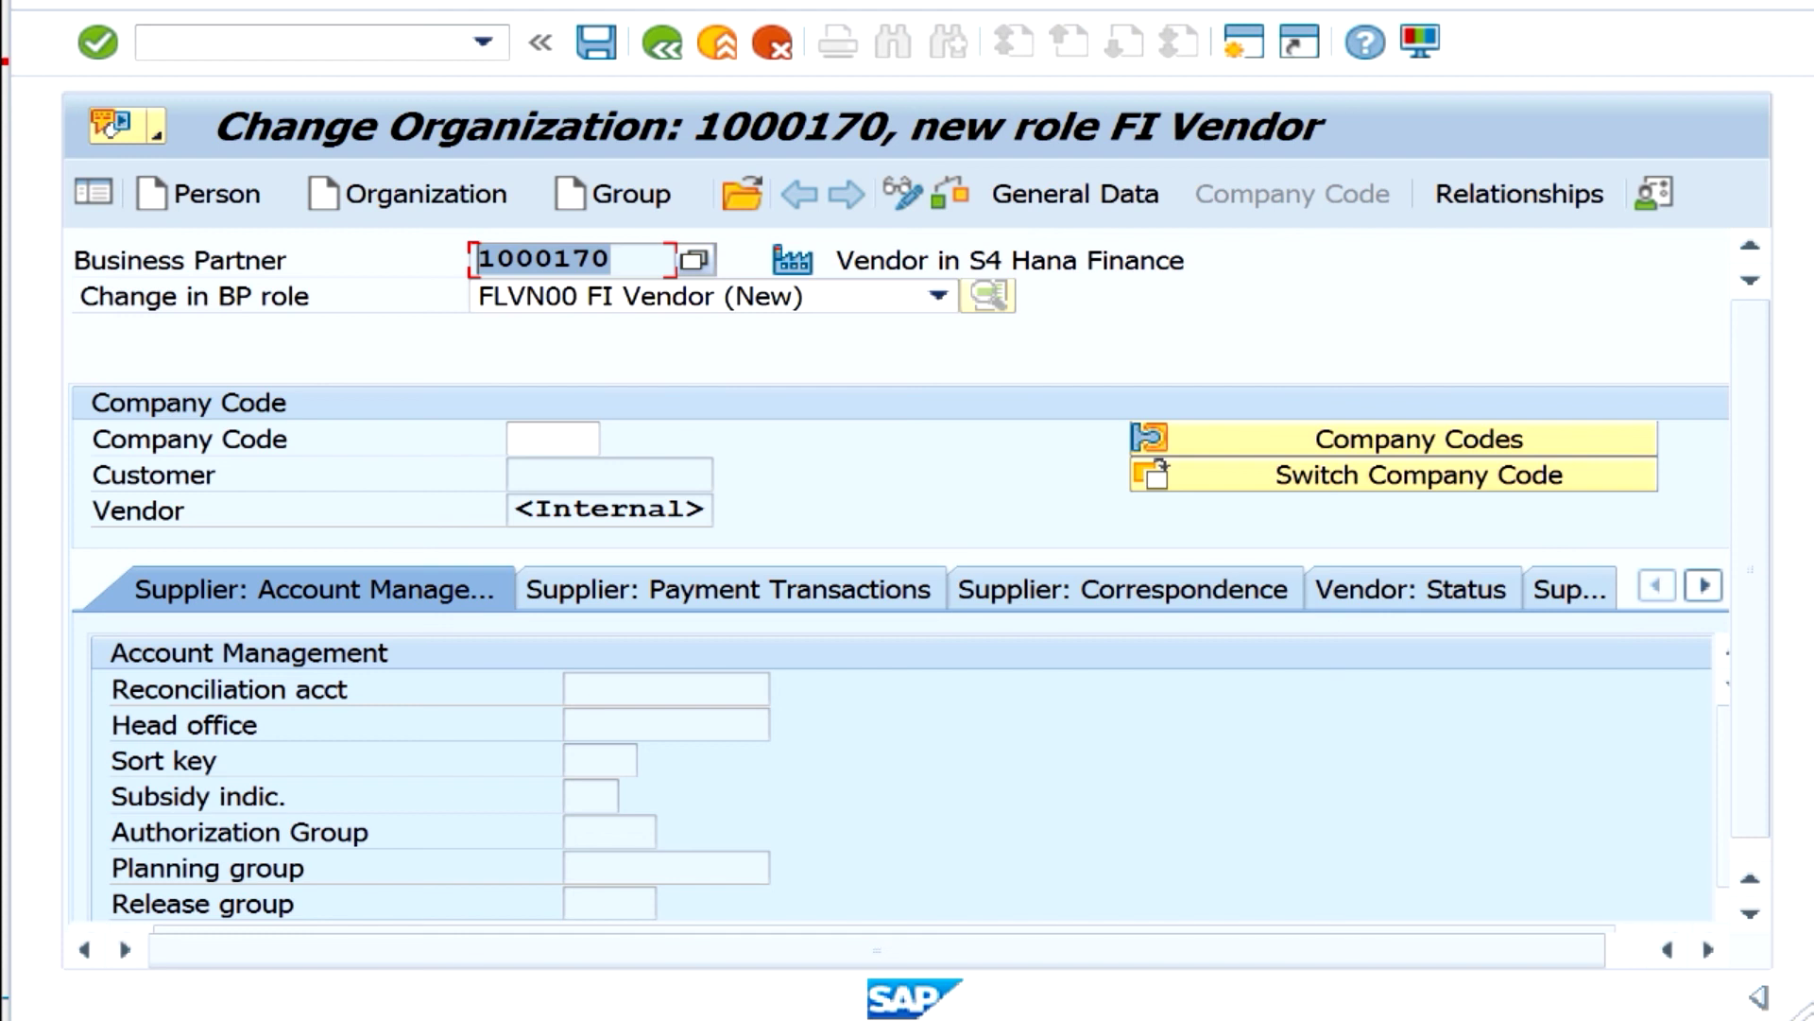
left_click_drag(515, 509, 706, 509)
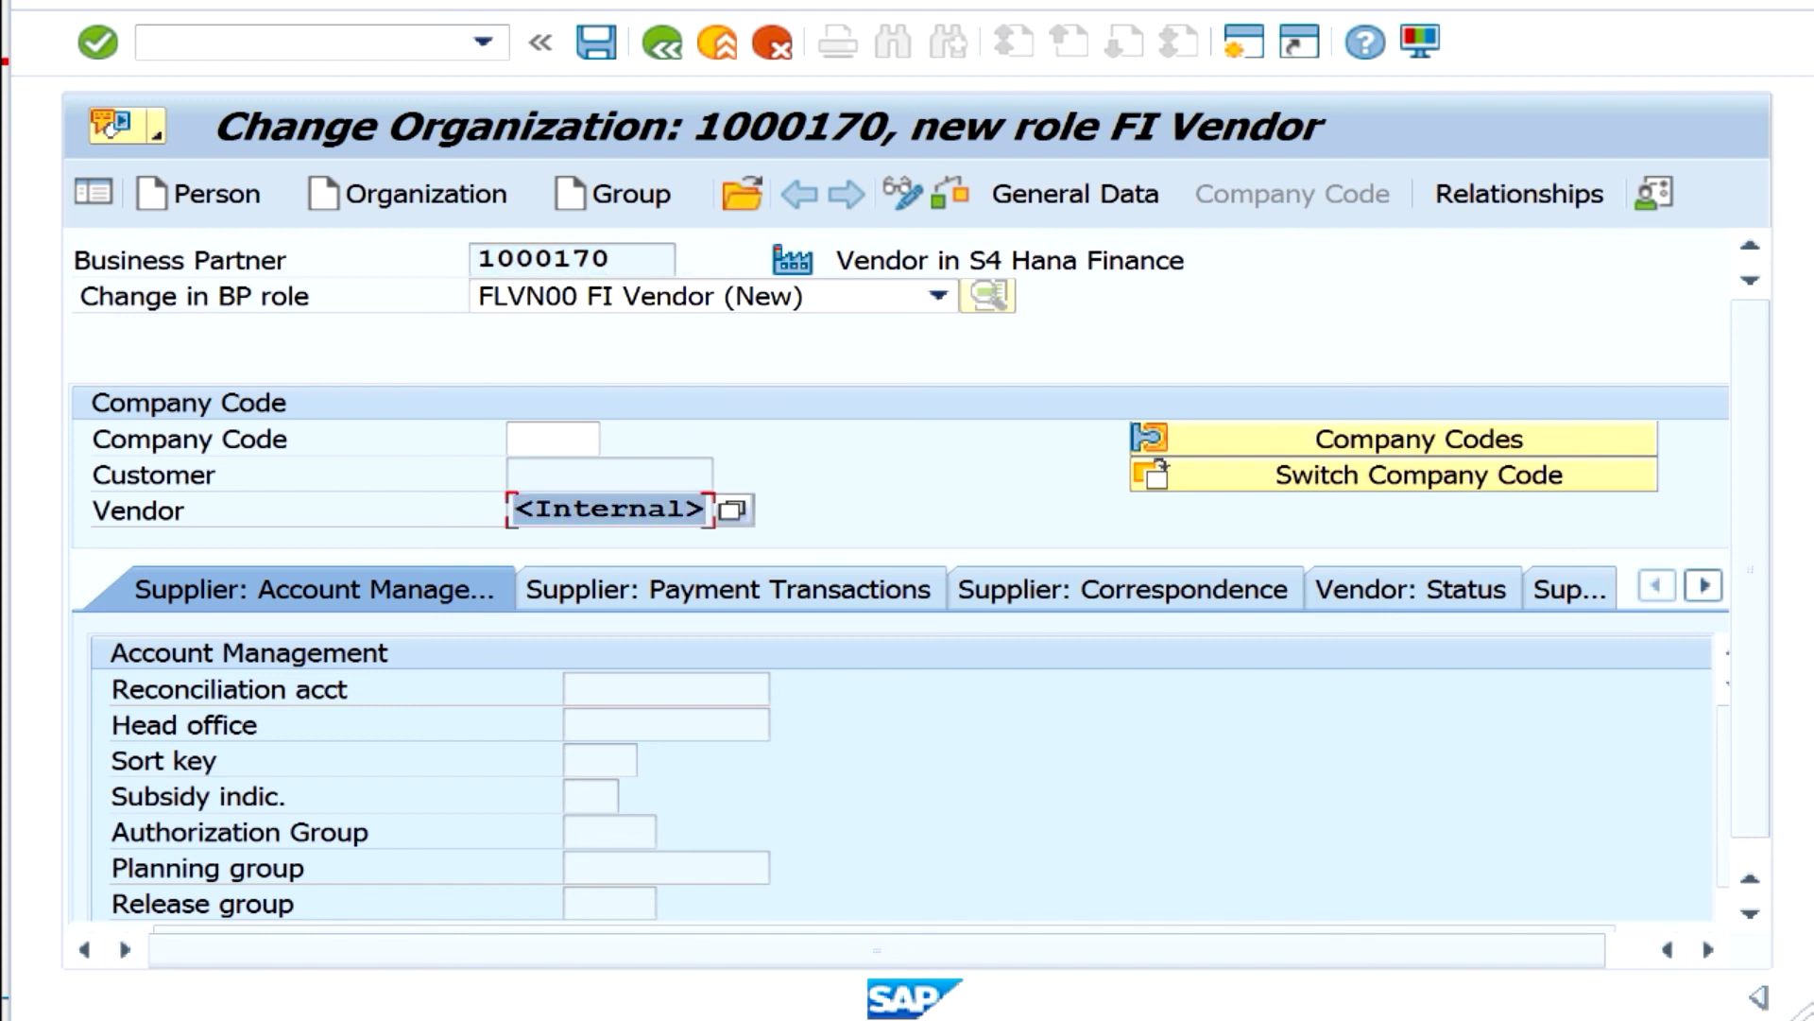
left_click_drag(614, 258, 477, 258)
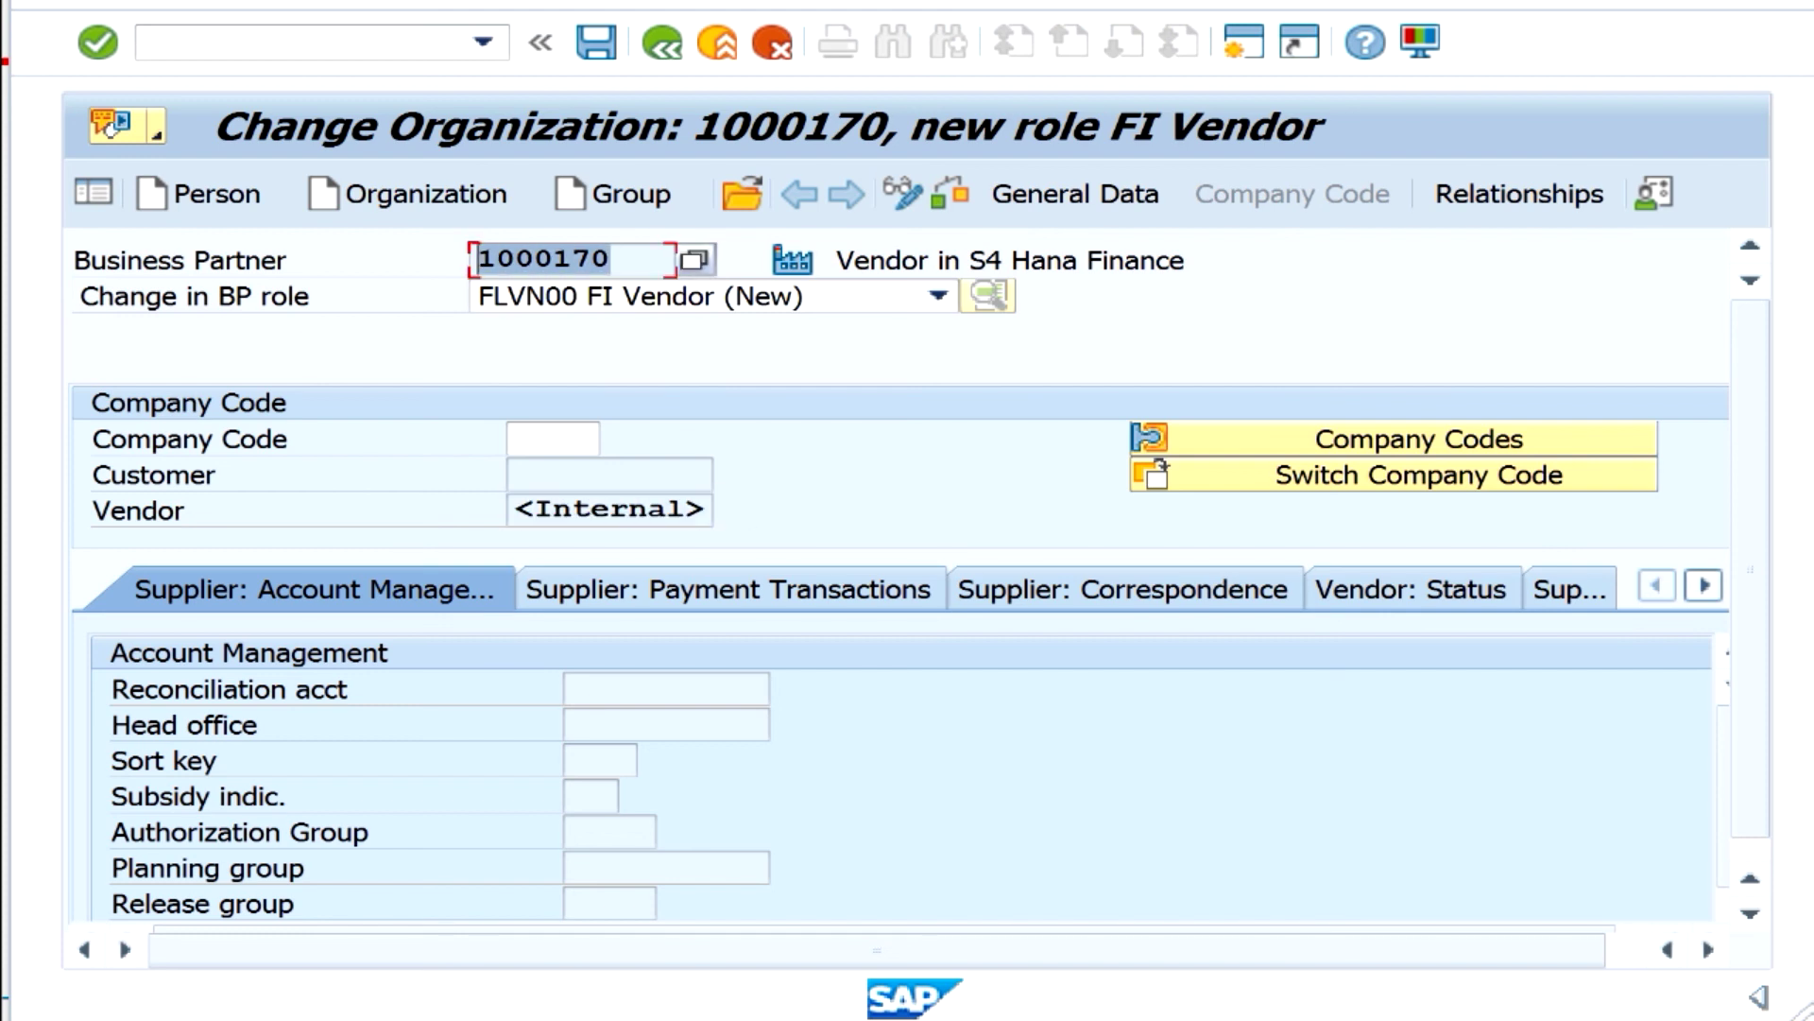